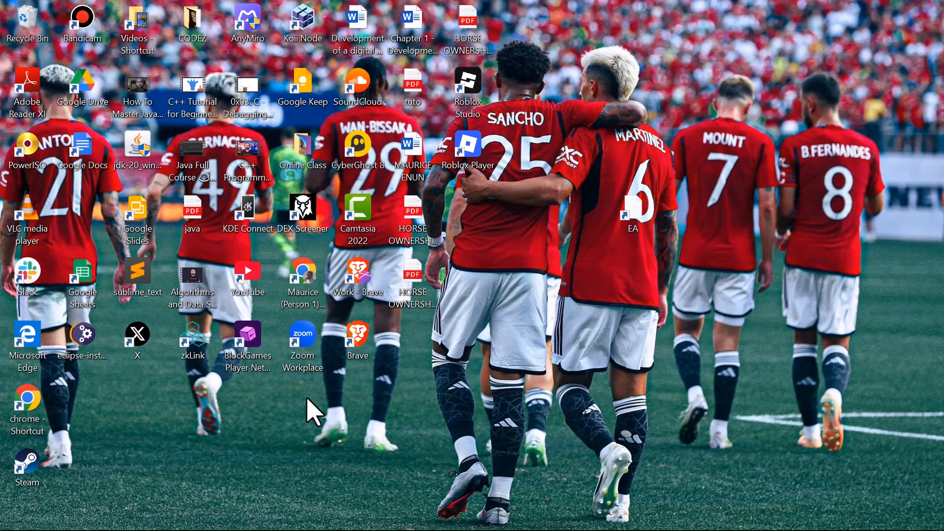
# - Start the Brave browser from its icon on the Windows taskbar
pyautogui.moveTo(359, 514)
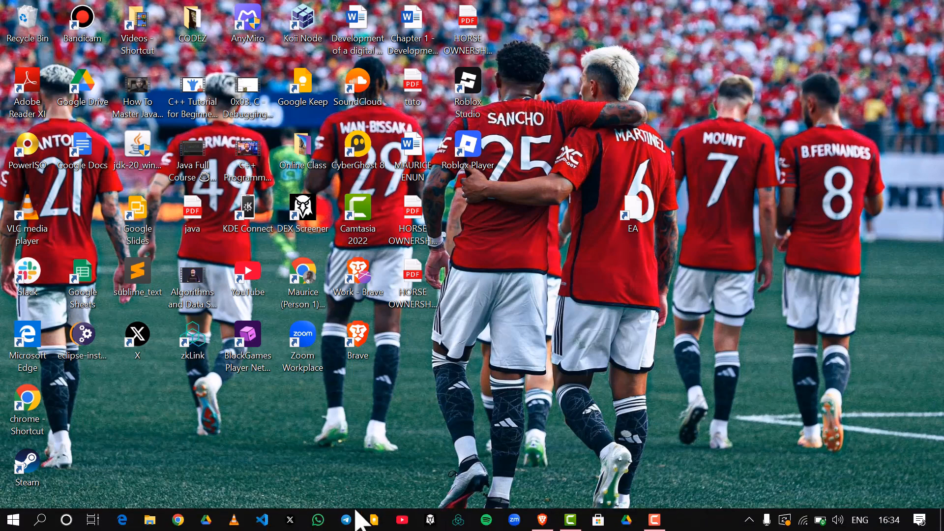
pyautogui.click(542, 520)
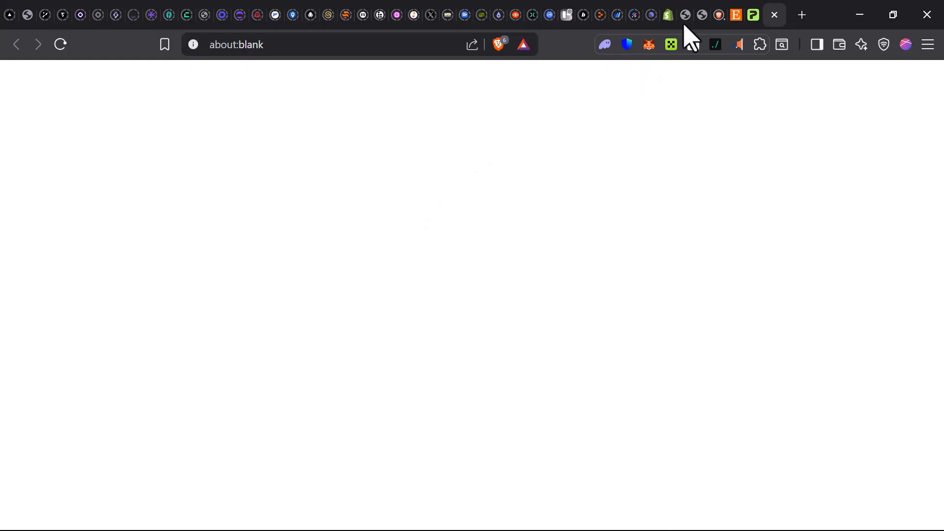
# - Go to Etsy from the 'etsy' Brave Search results and bring up its sign-in form
pyautogui.click(719, 15)
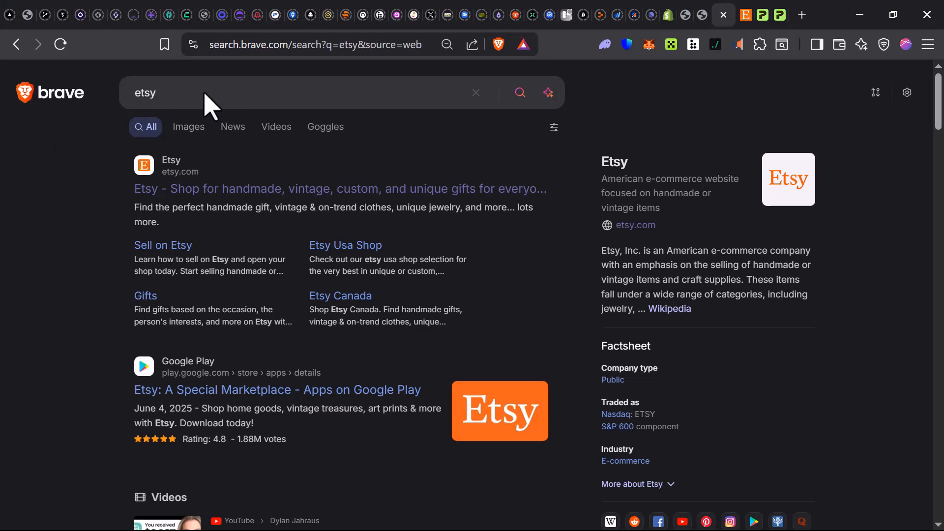
pyautogui.click(204, 193)
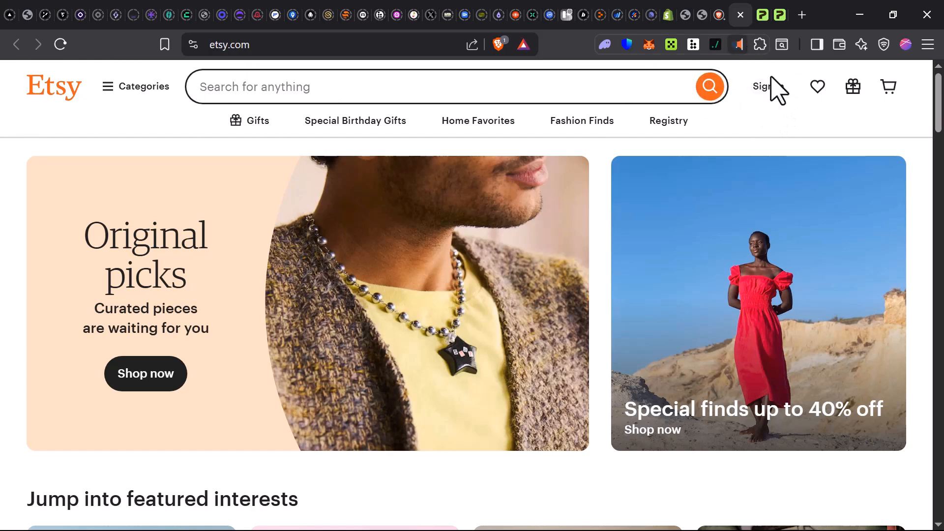
pyautogui.click(782, 87)
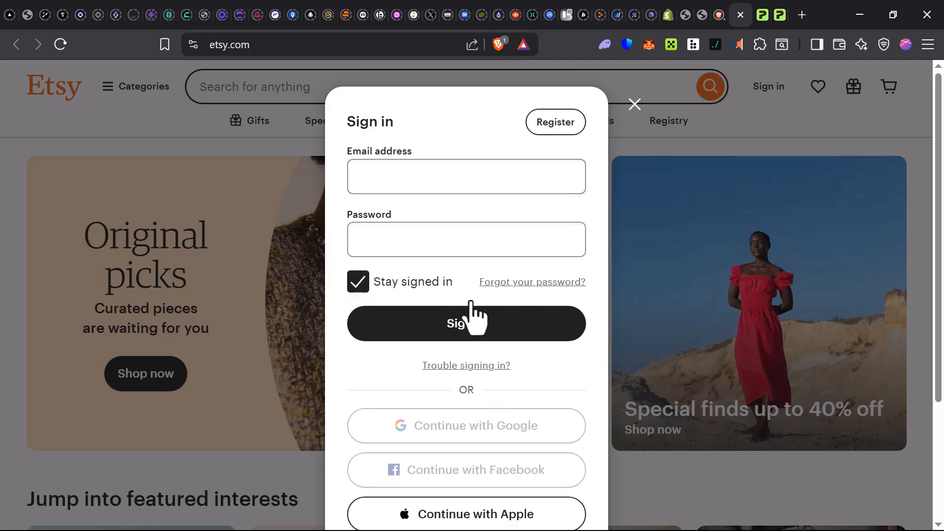
# - Switch the sign-in dialog to Register and submit a new account with email, first name and password
pyautogui.scroll(-4, 482, 352)
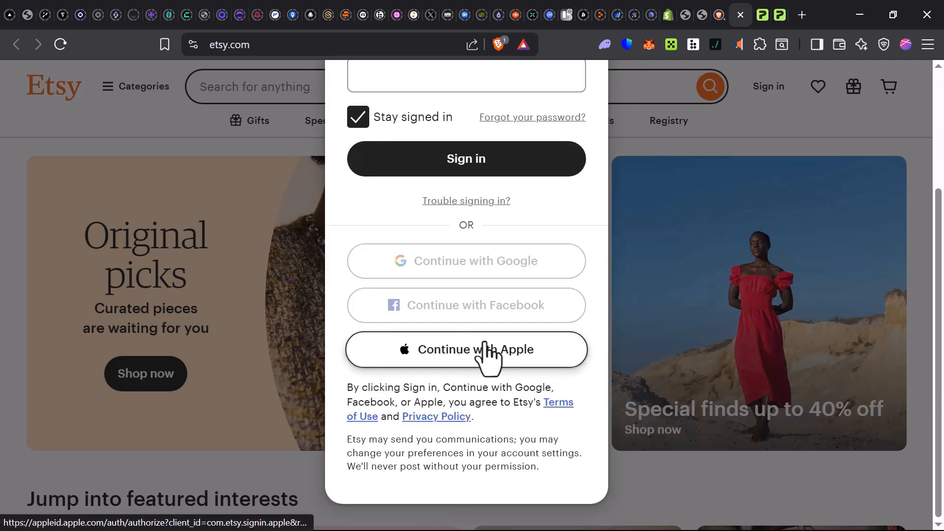
pyautogui.scroll(4, 488, 350)
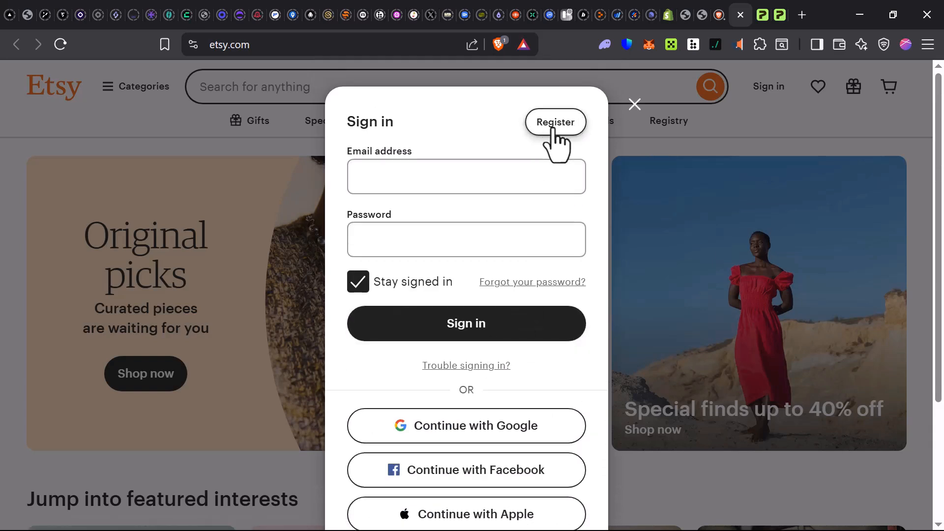
pyautogui.scroll(-4, 550, 157)
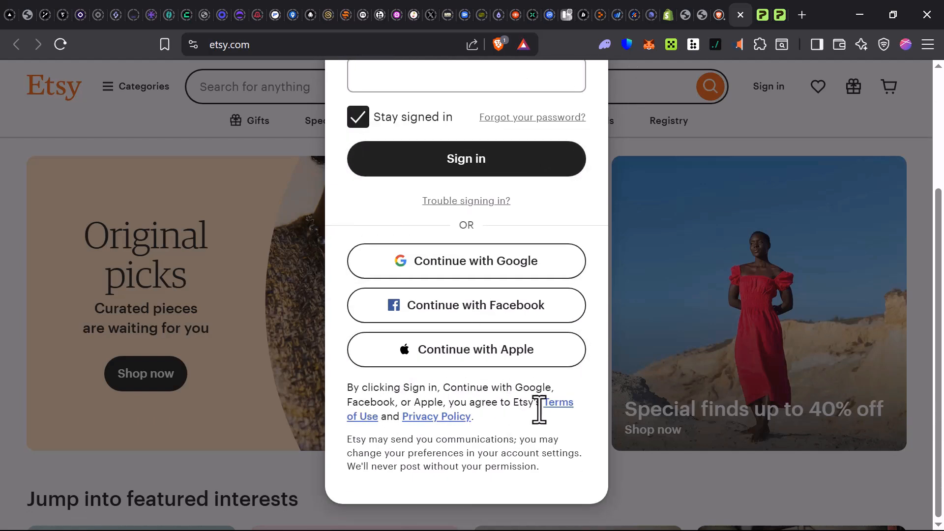
pyautogui.scroll(4, 501, 423)
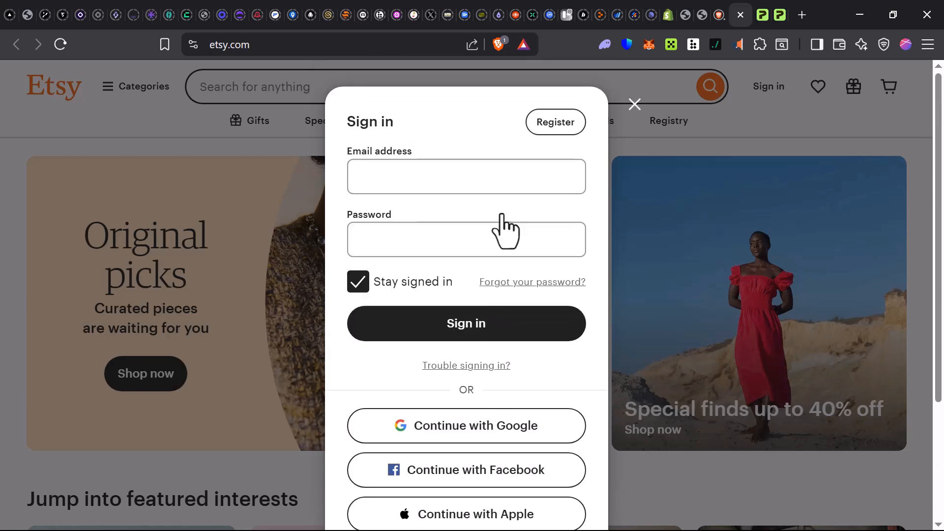
pyautogui.click(563, 127)
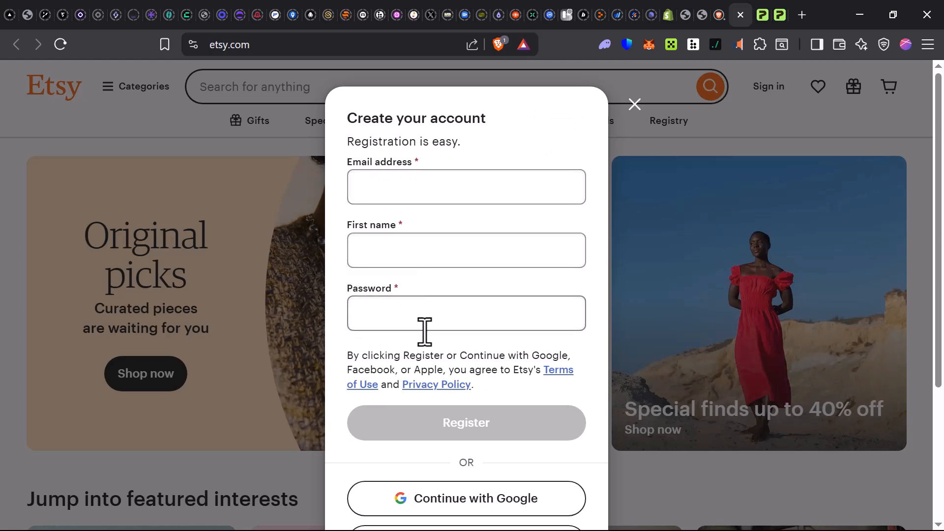
pyautogui.moveTo(343, 355); pyautogui.dragTo(549, 384)
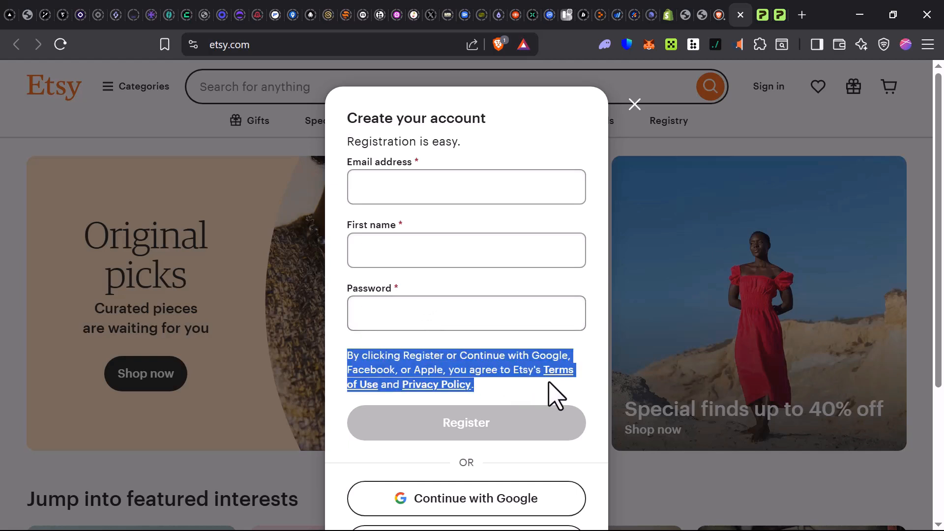
pyautogui.click(480, 358)
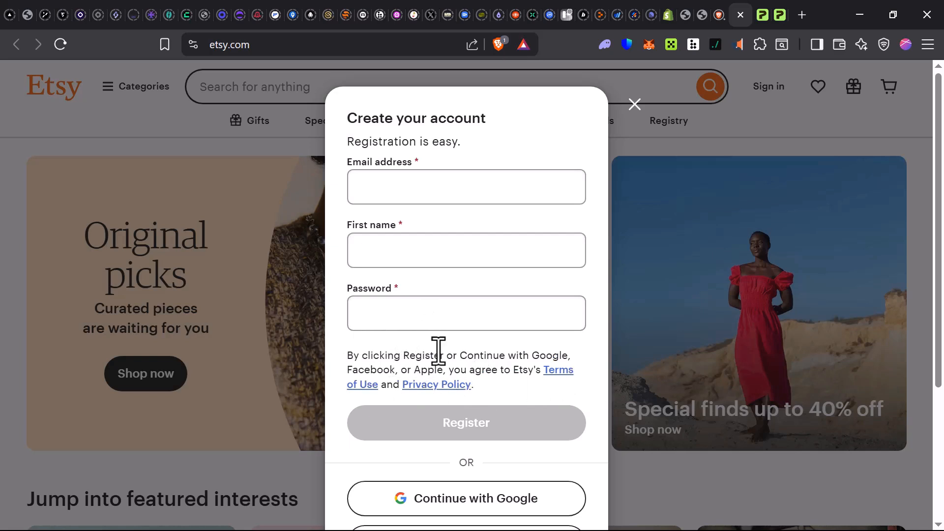
pyautogui.scroll(-4, 442, 379)
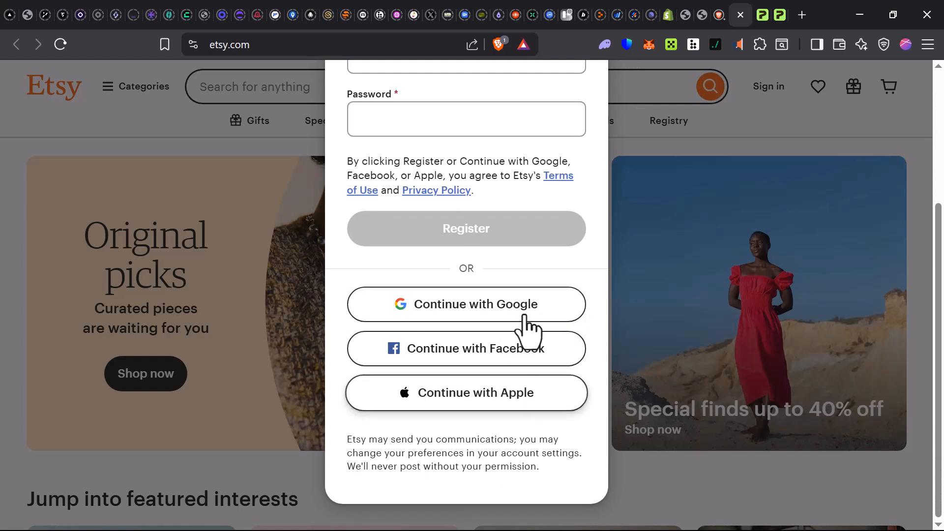
pyautogui.scroll(4, 470, 325)
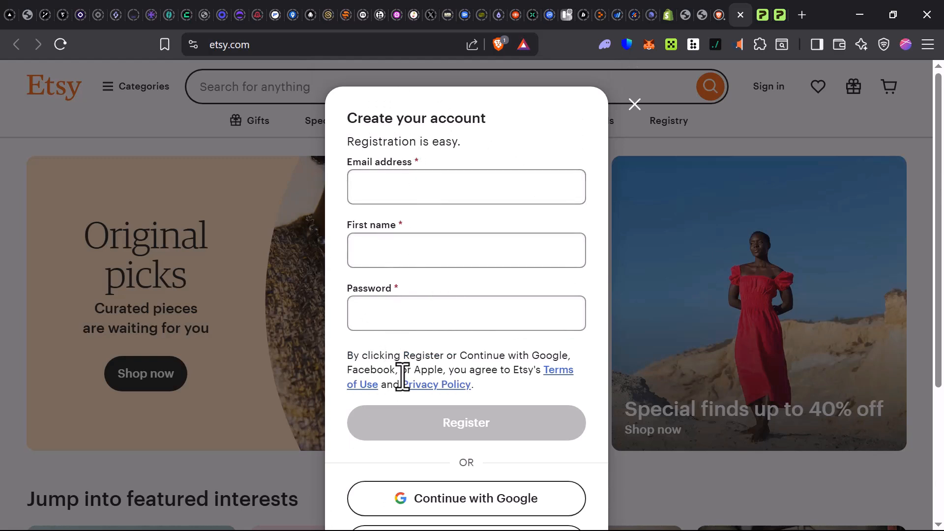
pyautogui.click(455, 426)
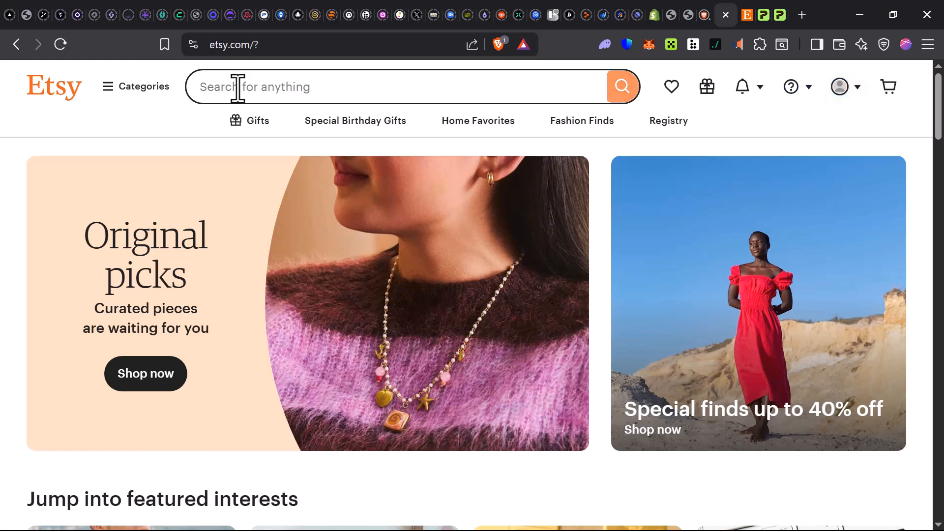
pyautogui.click(849, 89)
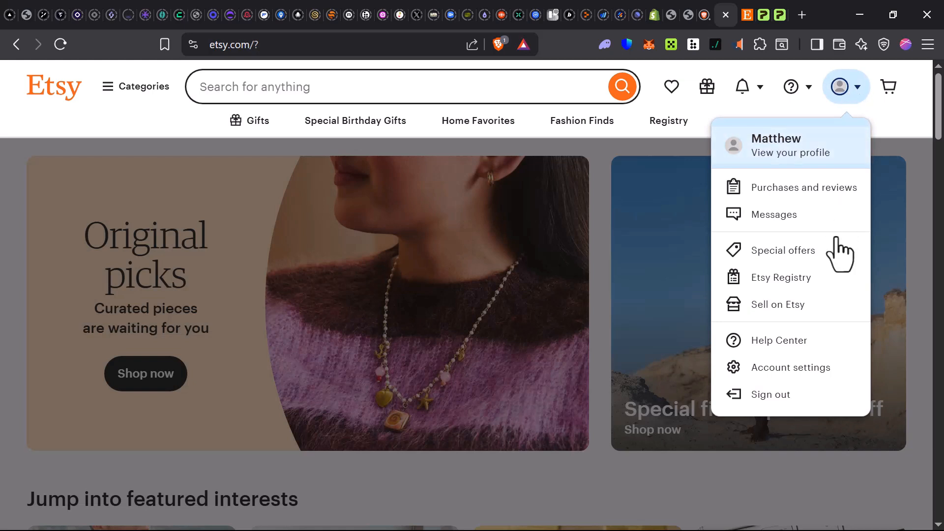
# - Go to Sell on Etsy from the account menu, review the page, and choose to start a shop
pyautogui.click(783, 318)
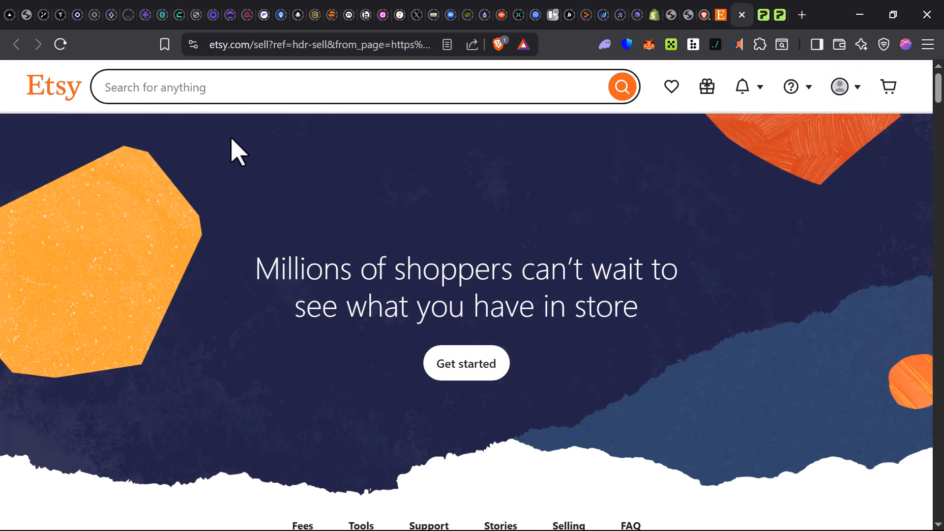
pyautogui.scroll(-7, 242, 331)
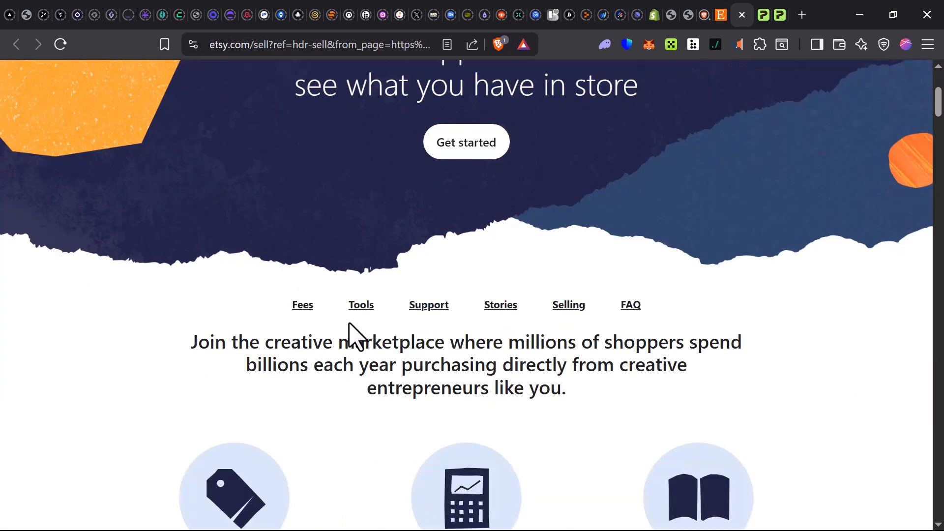
pyautogui.scroll(-9, 338, 350)
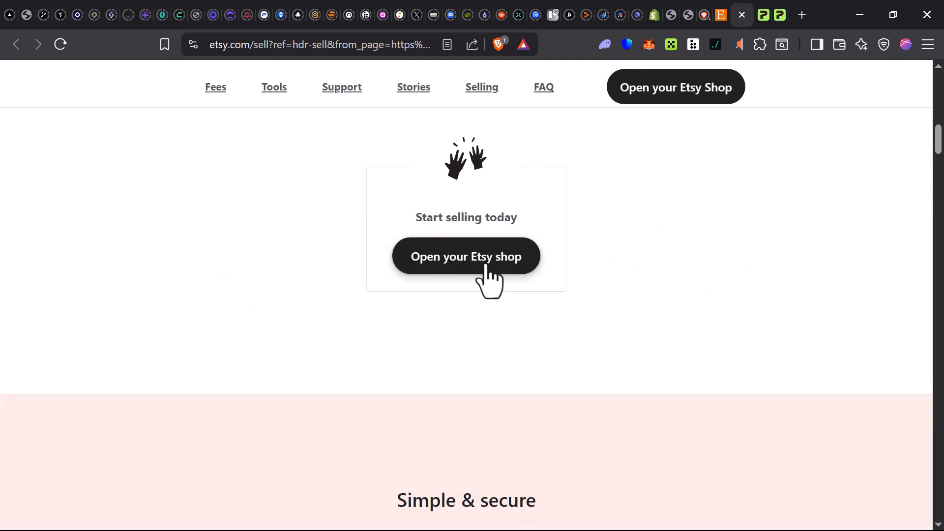
pyautogui.scroll(10, 487, 274)
pyautogui.scroll(2, 490, 263)
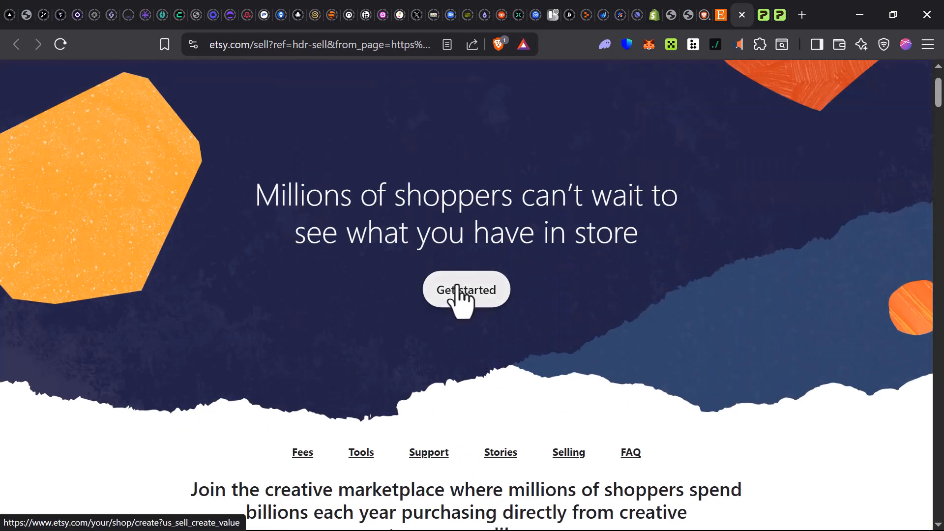
pyautogui.click(460, 295)
pyautogui.scroll(-9, 458, 295)
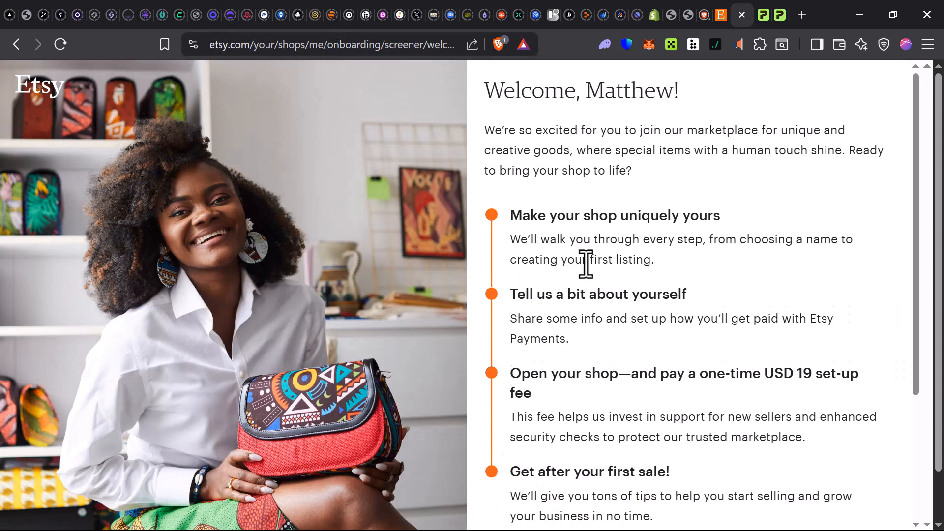
# - Read through the onboarding welcome panel and begin the questions with Let's do this!
pyautogui.scroll(-4, 606, 218)
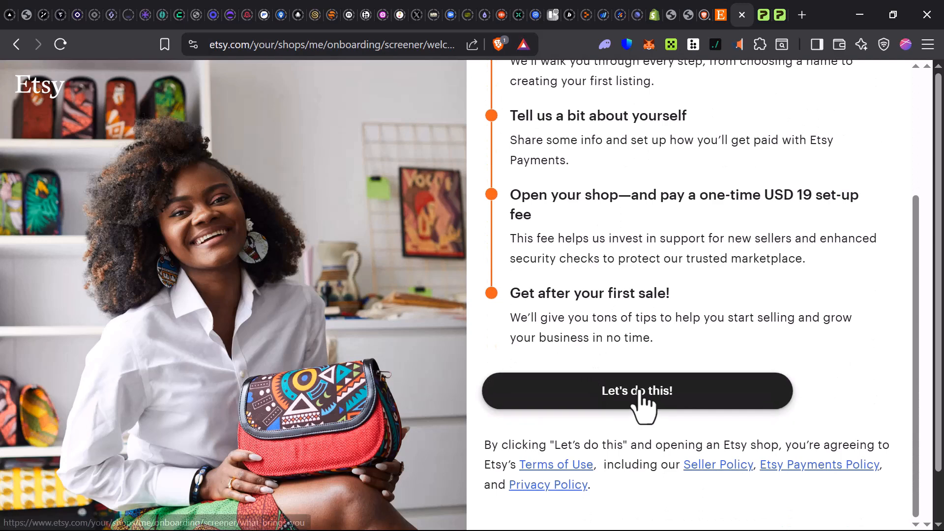
pyautogui.scroll(4, 515, 310)
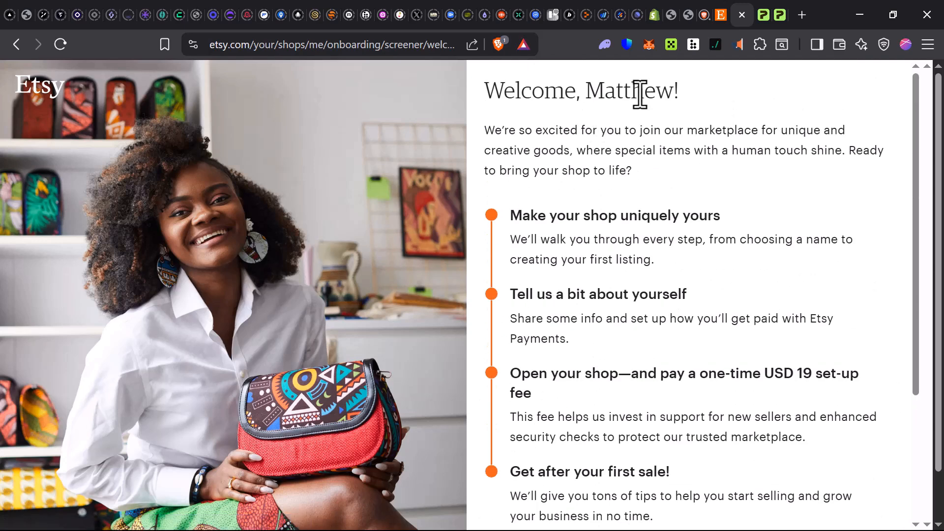
pyautogui.scroll(-2, 618, 296)
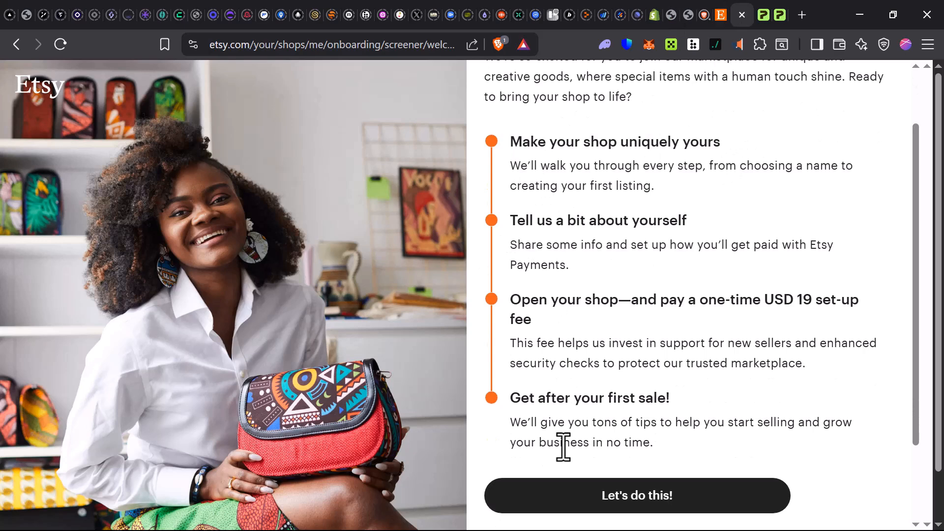
pyautogui.scroll(-3, 602, 422)
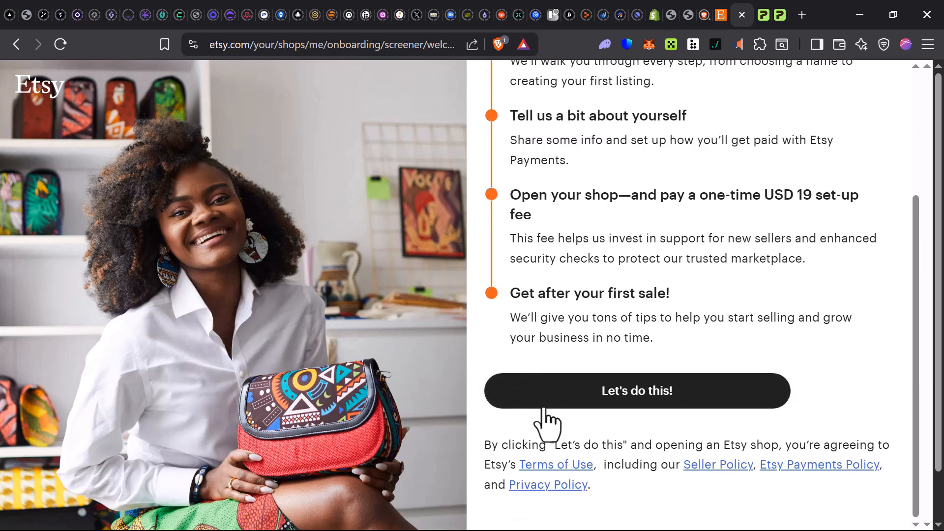
pyautogui.click(574, 395)
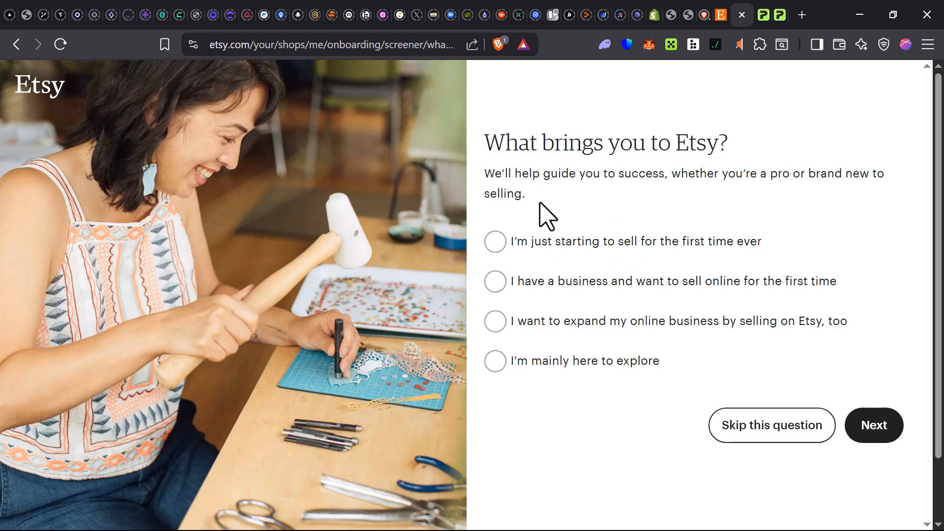
# - Answer as a first-time seller, then choose Deciding what to sell and Shop naming & branding
pyautogui.click(528, 251)
pyautogui.click(875, 430)
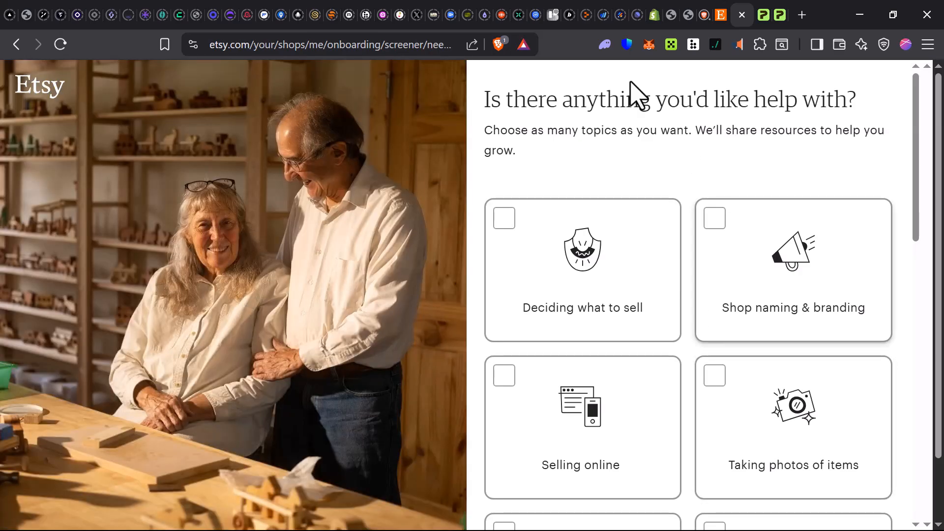
pyautogui.click(541, 275)
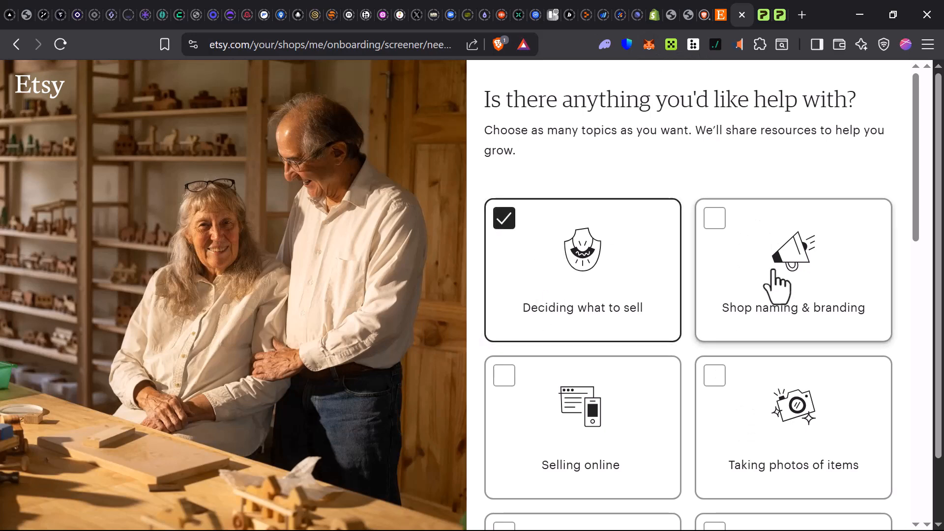
pyautogui.click(768, 290)
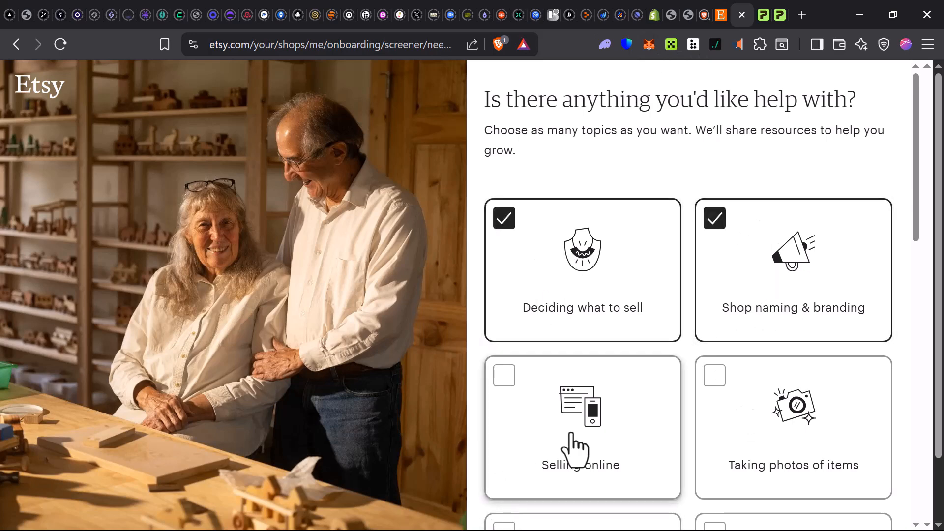
# - Add Packing & shipping and Selling internationally to the help topics and submit them
pyautogui.scroll(-6, 571, 433)
pyautogui.click(749, 340)
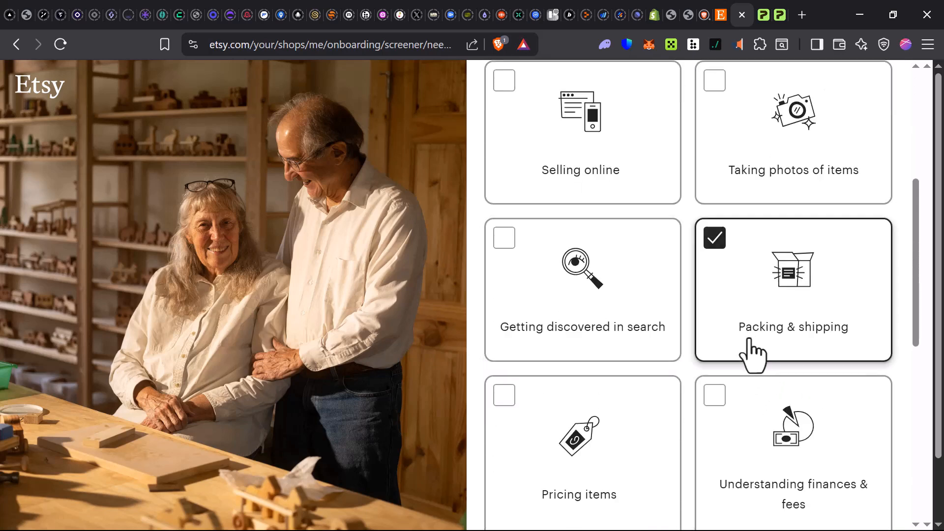
pyautogui.scroll(-3, 749, 344)
pyautogui.click(748, 371)
pyautogui.scroll(-6, 745, 369)
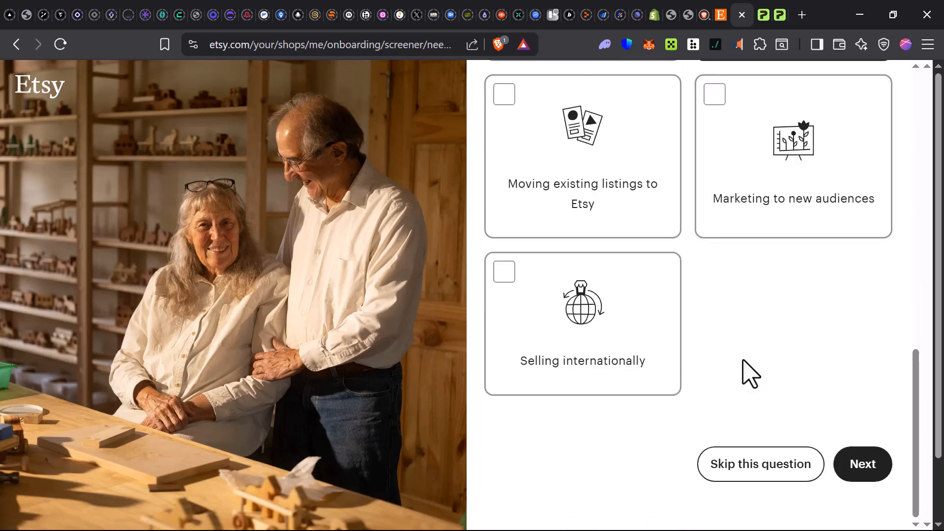
pyautogui.scroll(-2, 678, 342)
pyautogui.click(573, 316)
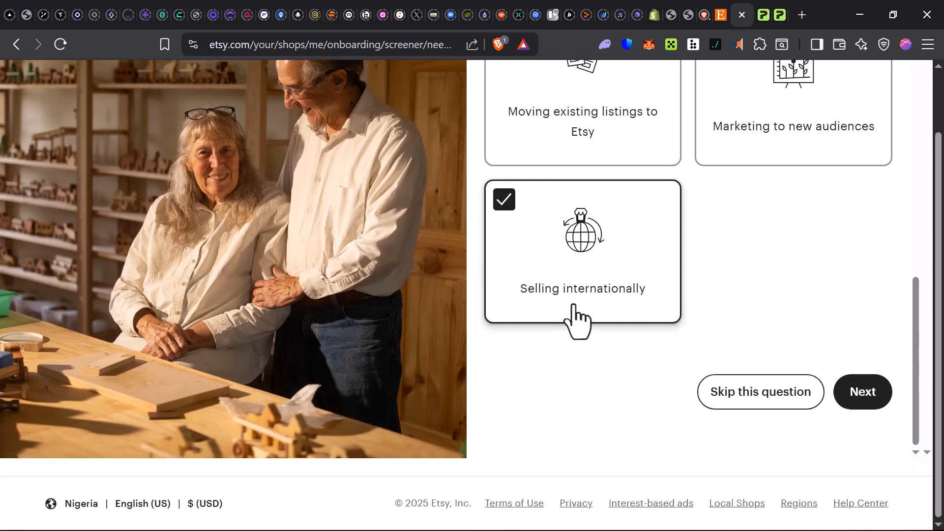
pyautogui.scroll(7, 729, 248)
pyautogui.scroll(-5, 732, 278)
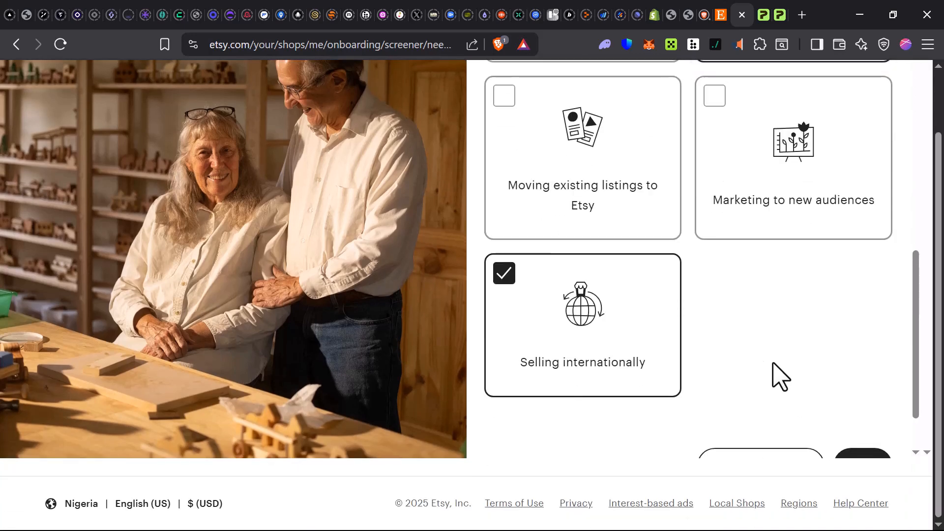
pyautogui.scroll(-2, 787, 362)
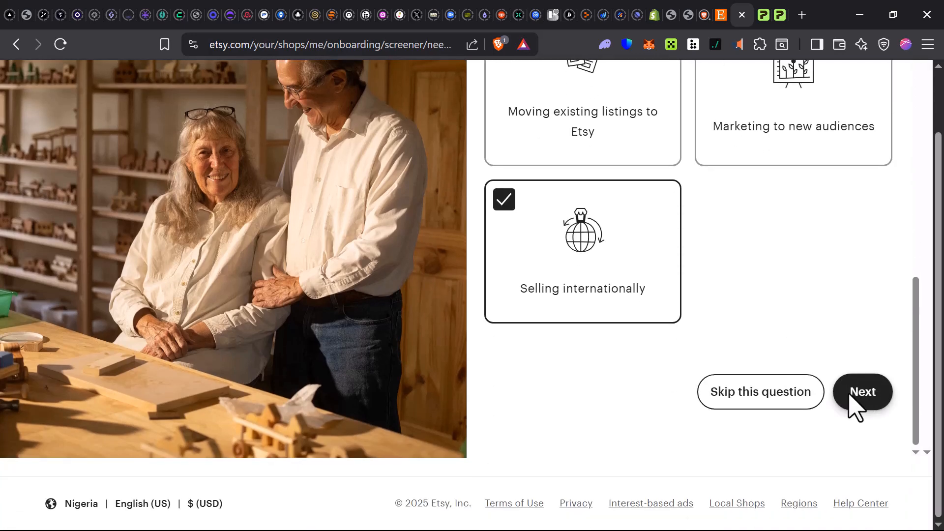
pyautogui.click(860, 408)
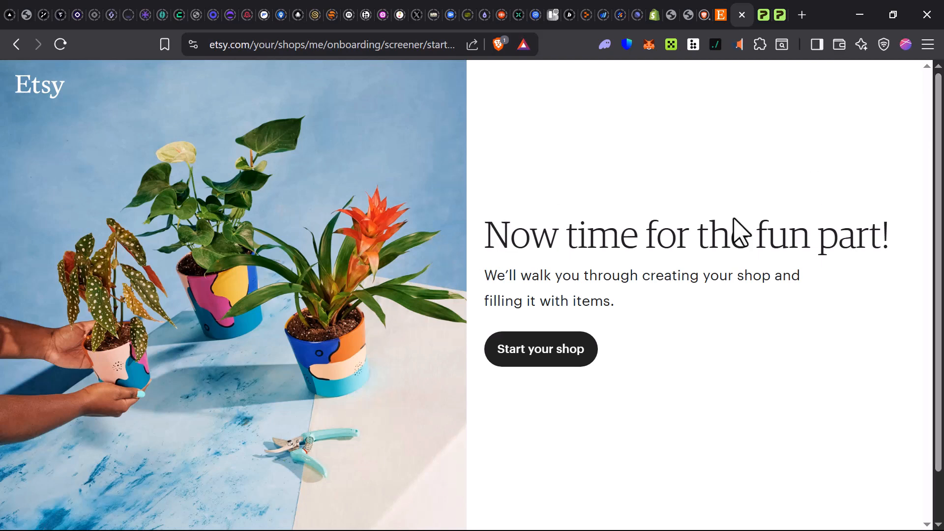
# - Begin creating the shop and browse the Shop country list, first selecting United Kingdom
pyautogui.click(506, 363)
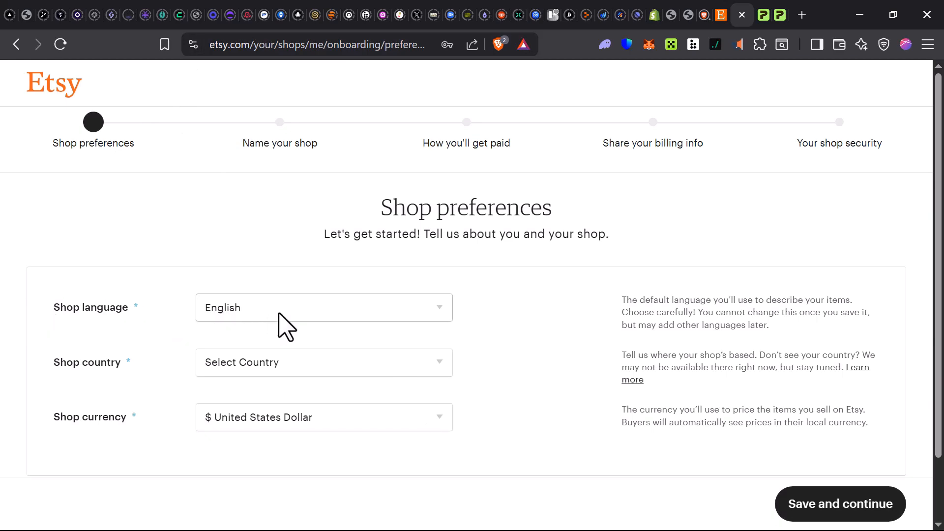
pyautogui.click(257, 370)
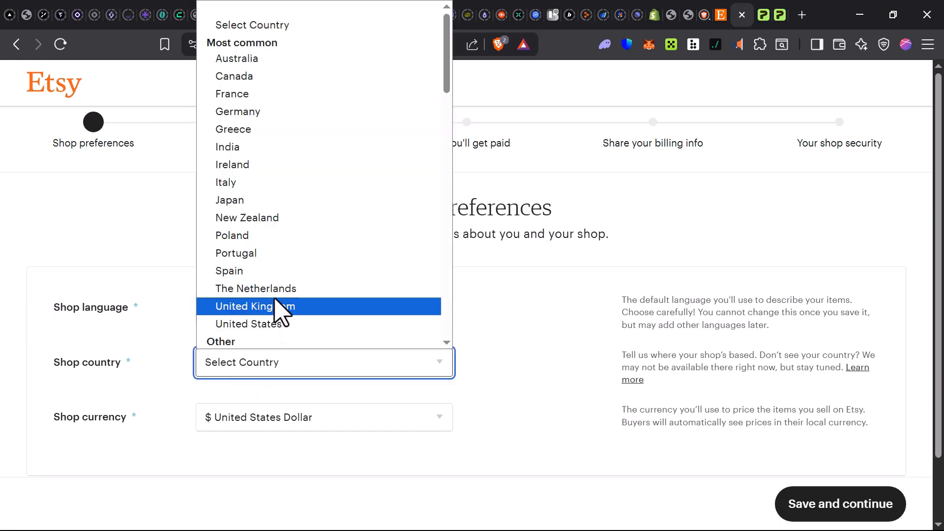
pyautogui.scroll(-3, 281, 306)
pyautogui.scroll(3, 281, 306)
pyautogui.scroll(-5, 285, 305)
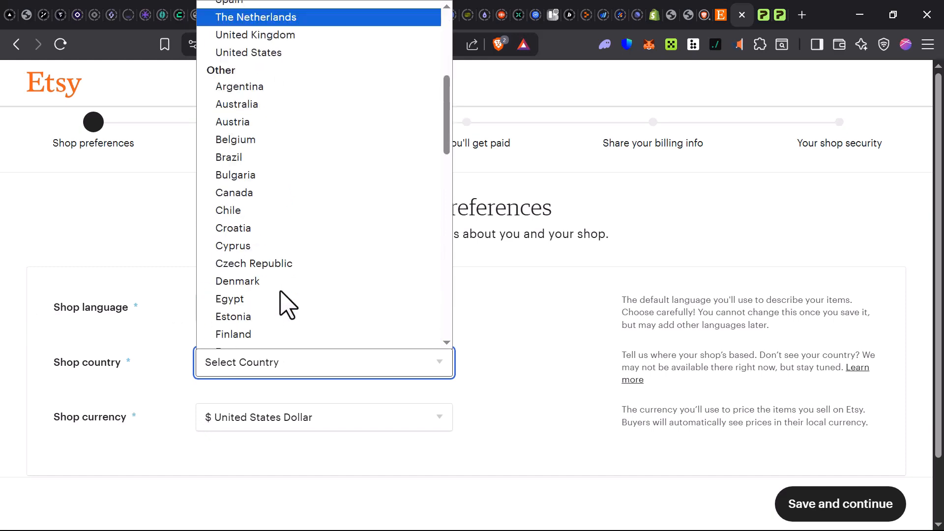
pyautogui.scroll(-10, 285, 310)
pyautogui.scroll(6, 254, 300)
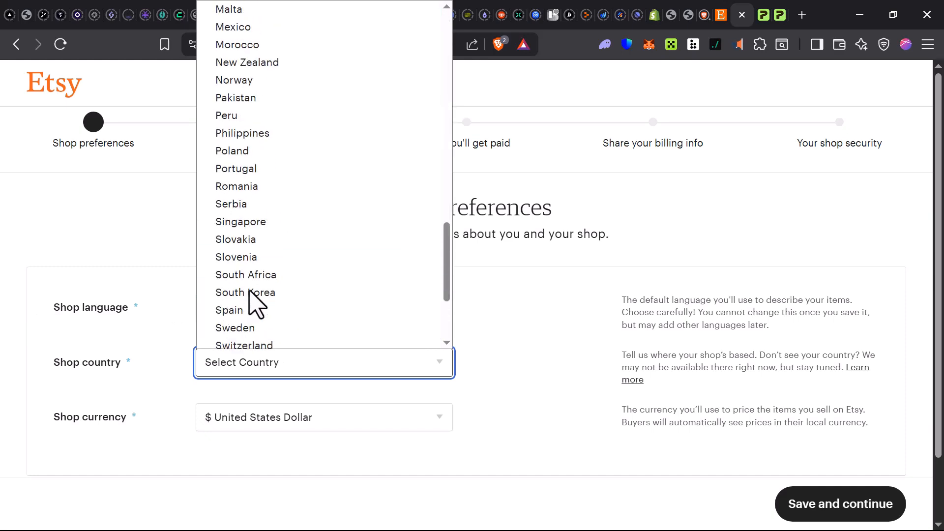
pyautogui.scroll(11, 281, 123)
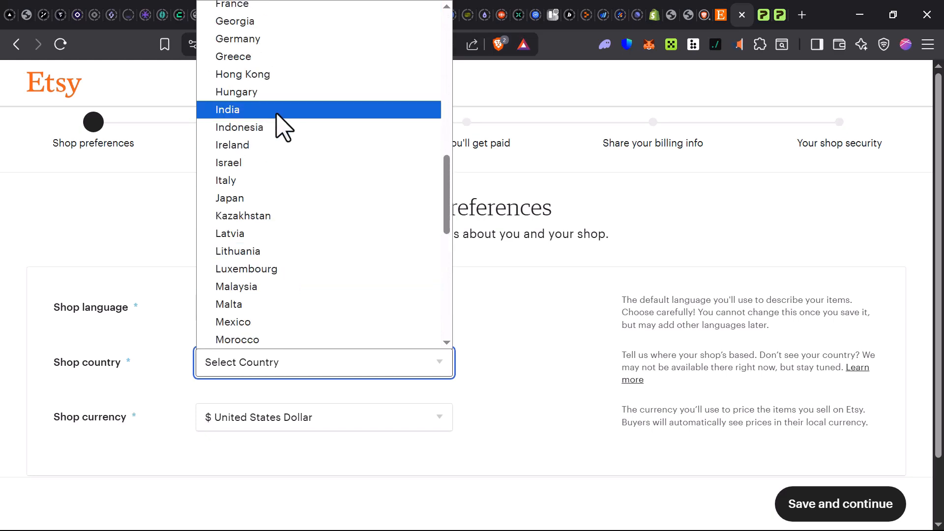
pyautogui.scroll(-8, 289, 221)
pyautogui.scroll(-1, 282, 238)
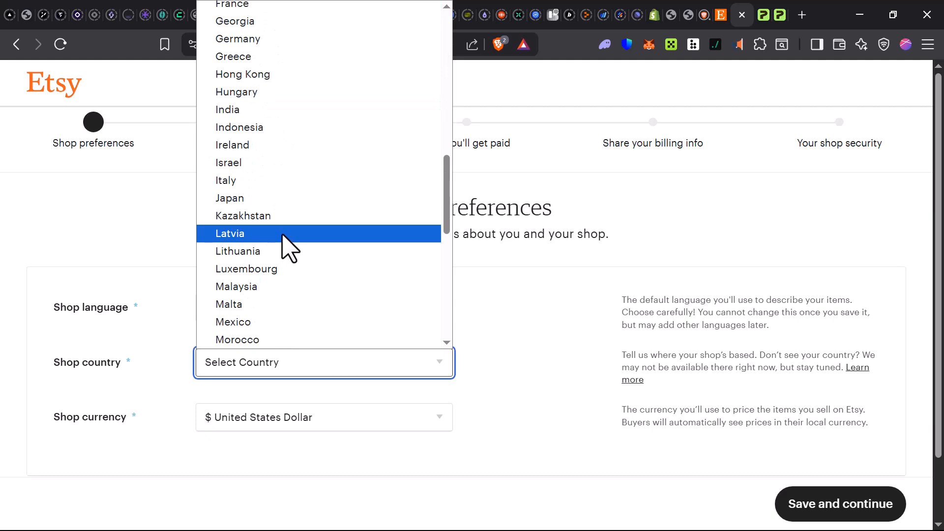
pyautogui.scroll(-3, 283, 235)
pyautogui.scroll(3, 282, 235)
pyautogui.scroll(3, 282, 235)
pyautogui.scroll(-3, 289, 247)
pyautogui.scroll(-6, 289, 248)
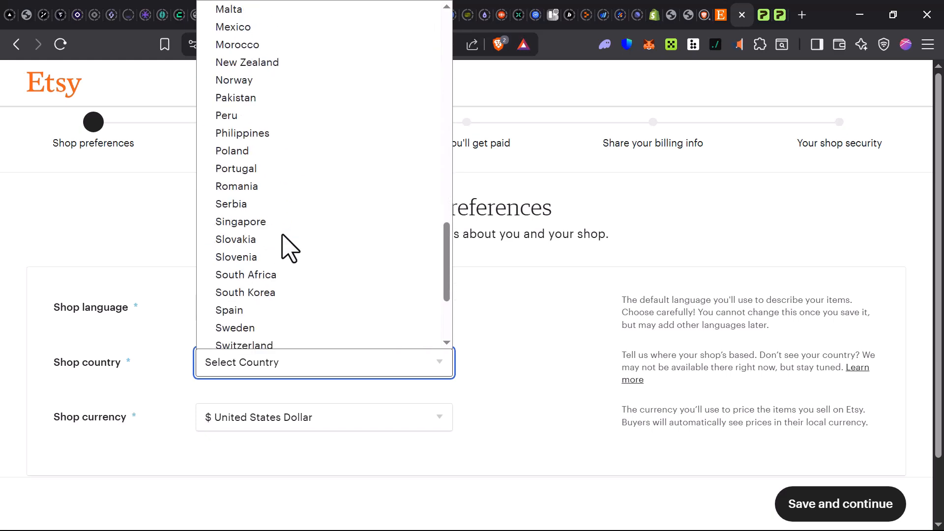
pyautogui.scroll(-3, 289, 247)
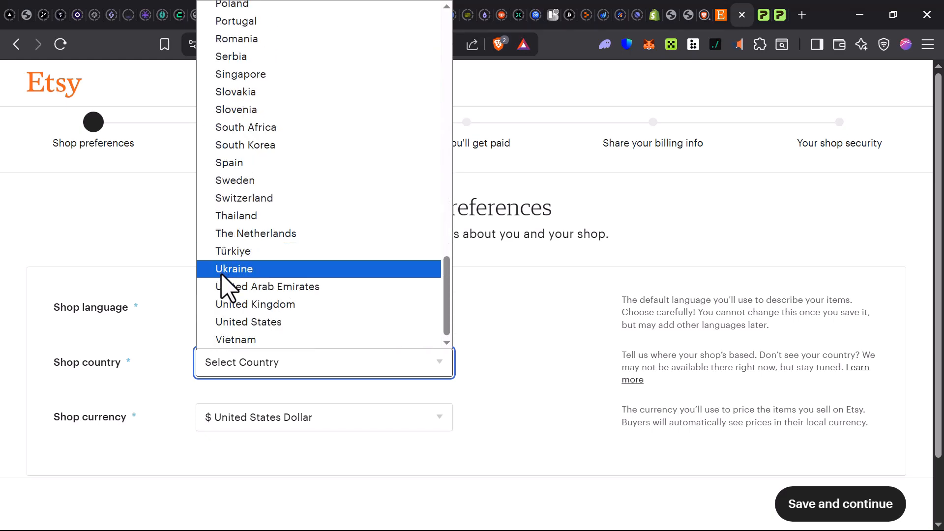
pyautogui.click(255, 304)
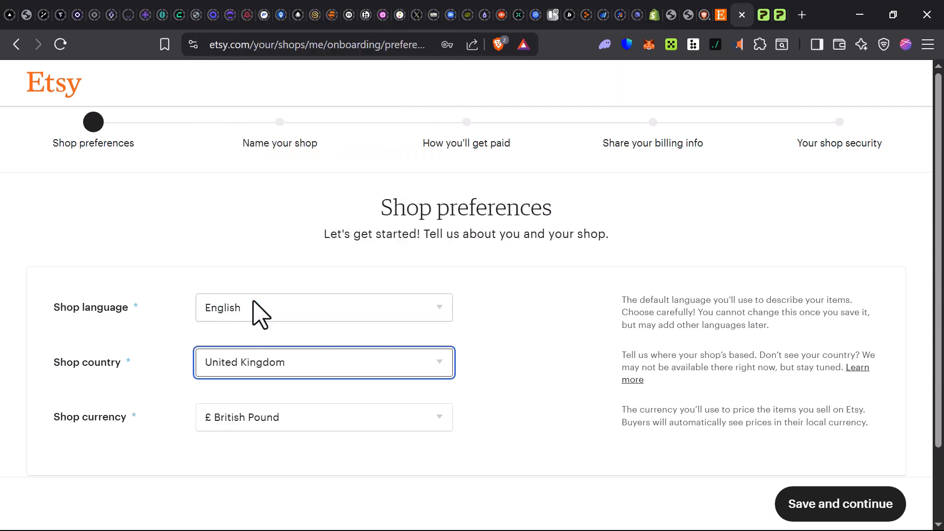
# - Change the shop country to United States and save the English, US Dollar shop preferences
pyautogui.click(270, 375)
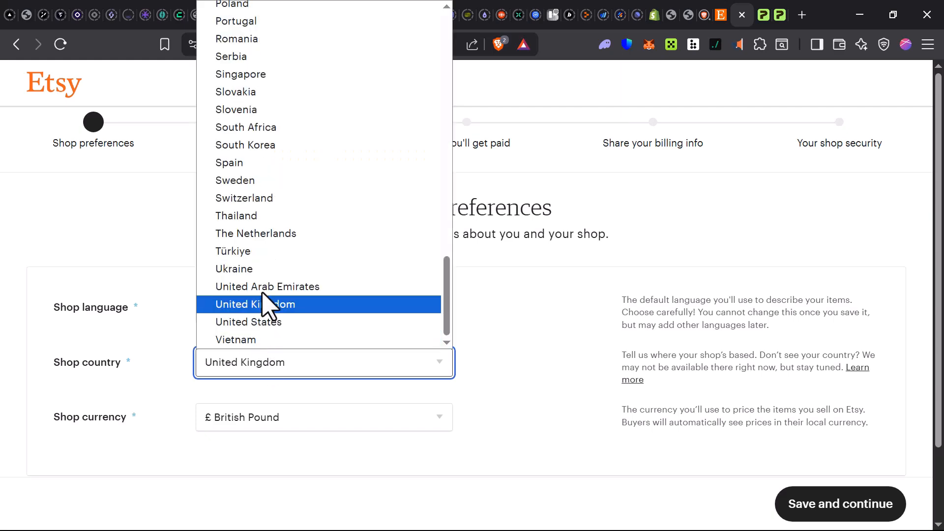
pyautogui.click(275, 322)
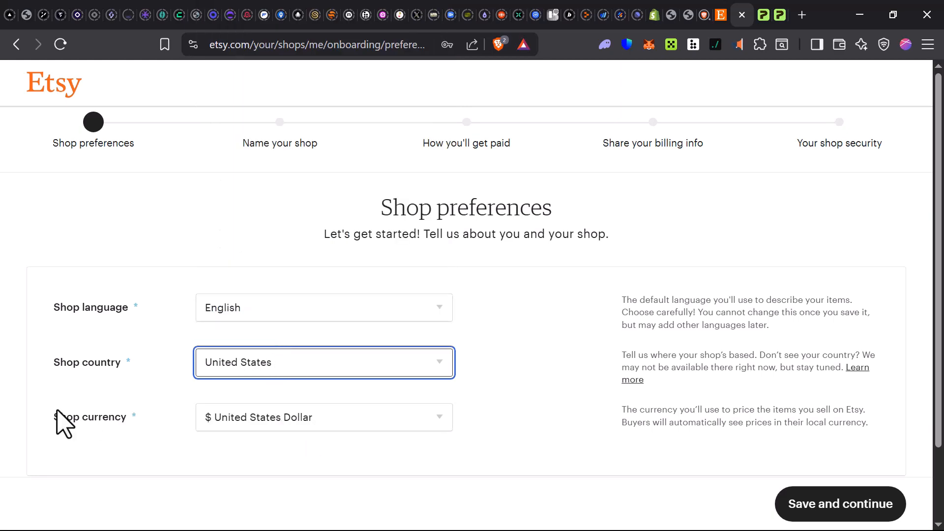
pyautogui.scroll(-3, 565, 425)
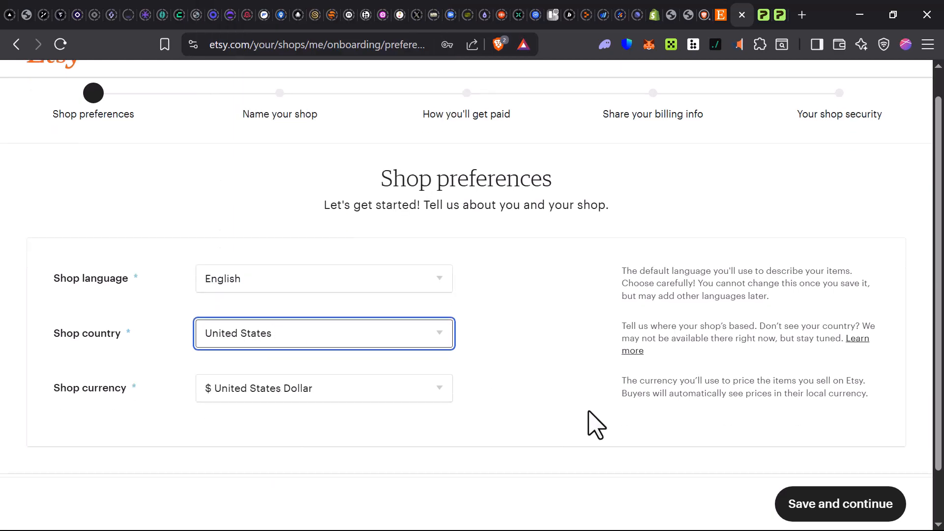
pyautogui.scroll(3, 295, 389)
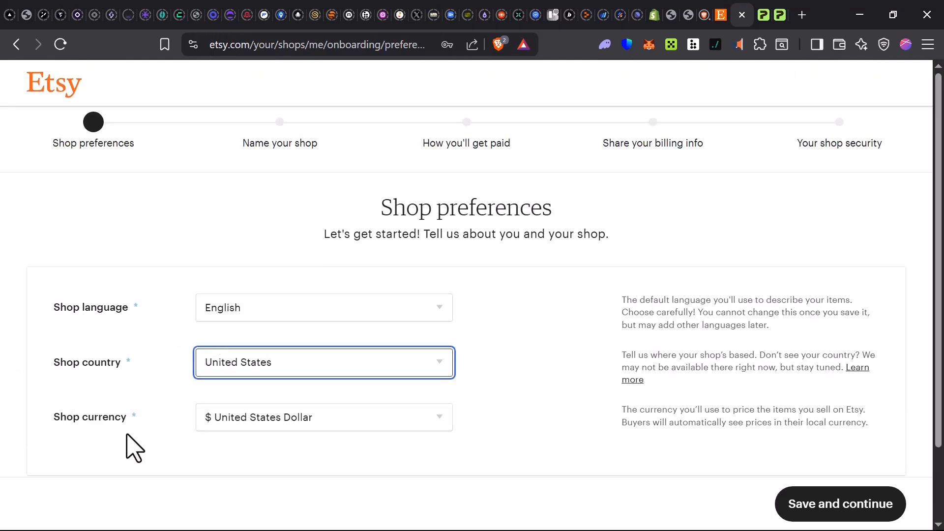
pyautogui.click(863, 514)
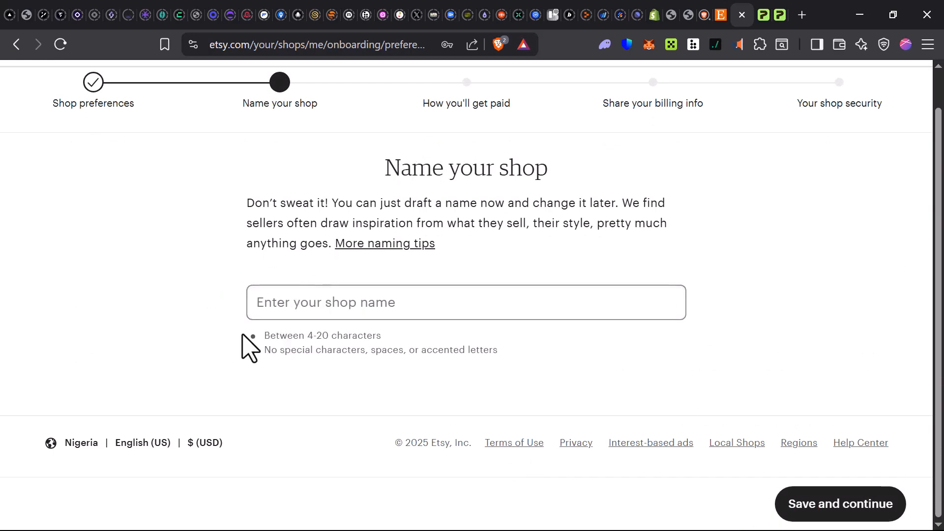
# - Paste KnowledgeBaseYT into the shop name field, check it, and save the name
pyautogui.moveTo(262, 336); pyautogui.dragTo(399, 336)
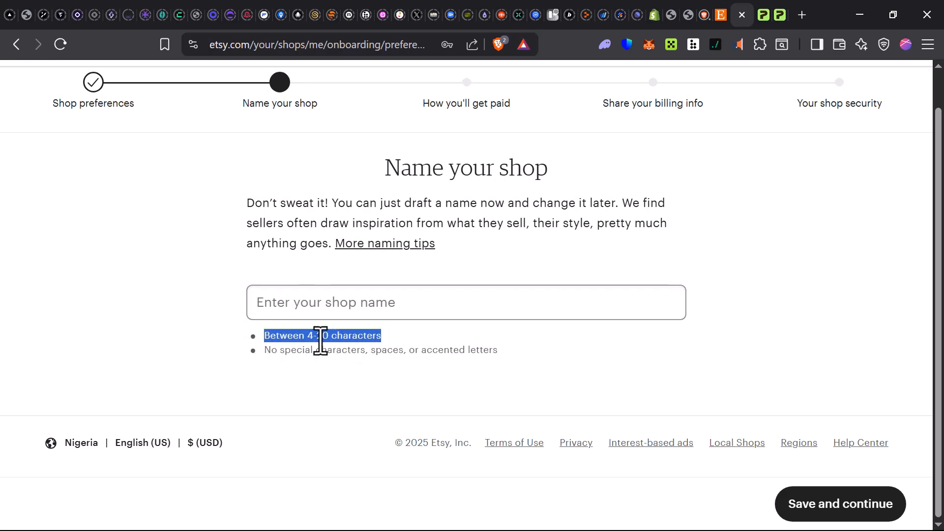
pyautogui.moveTo(264, 350); pyautogui.dragTo(521, 353)
pyautogui.click(442, 302)
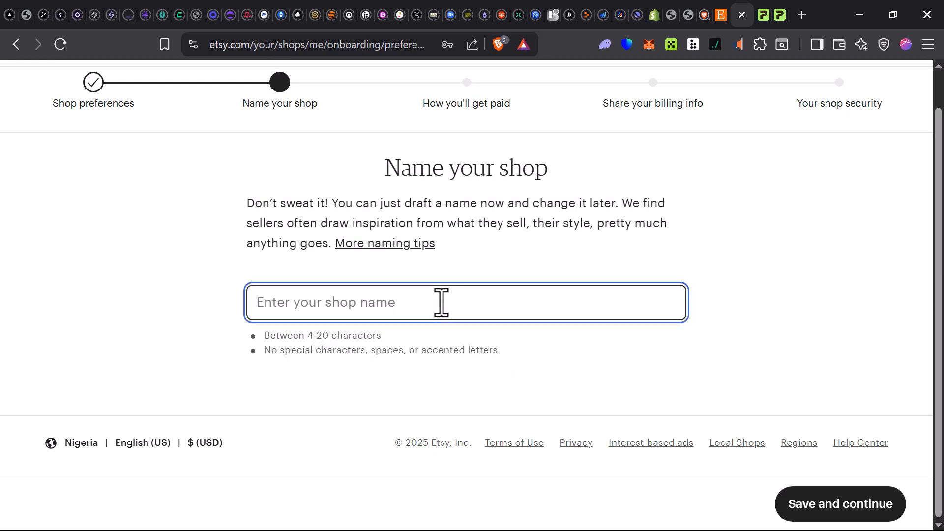
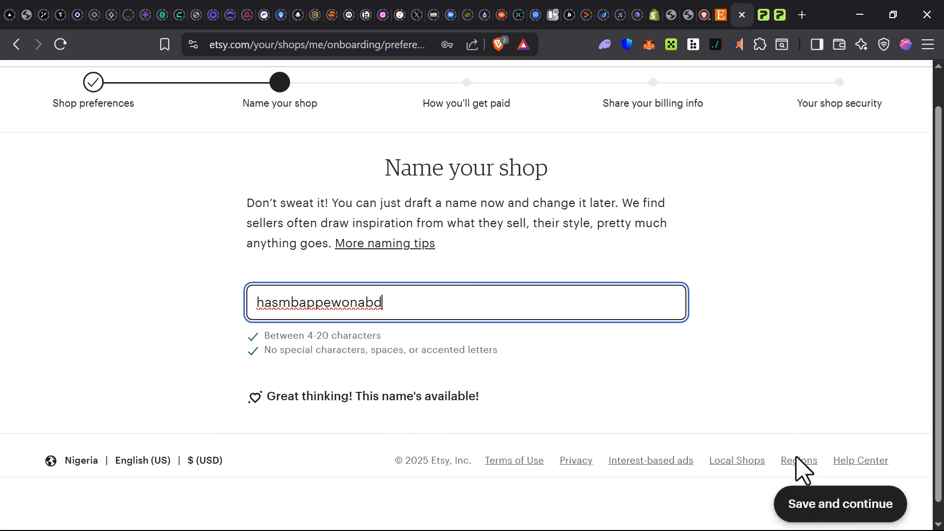
pyautogui.press('Return')
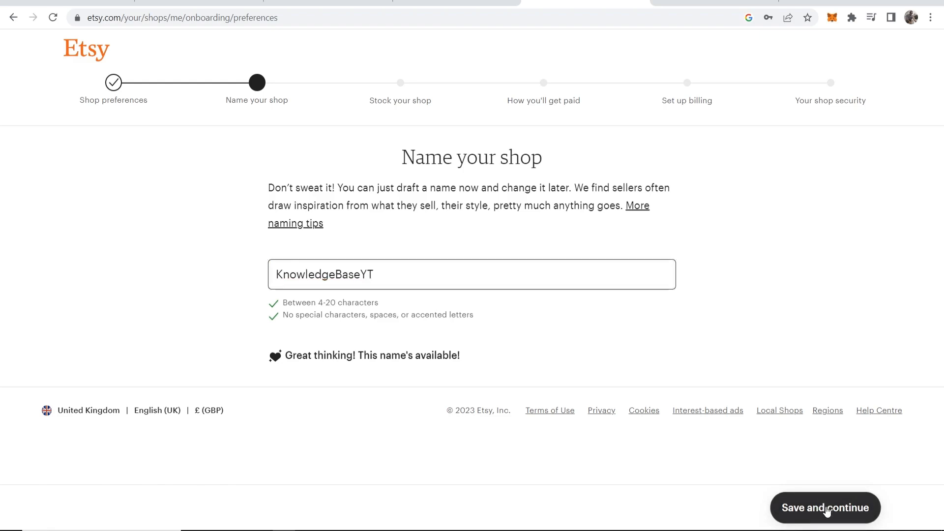
pyautogui.click(802, 507)
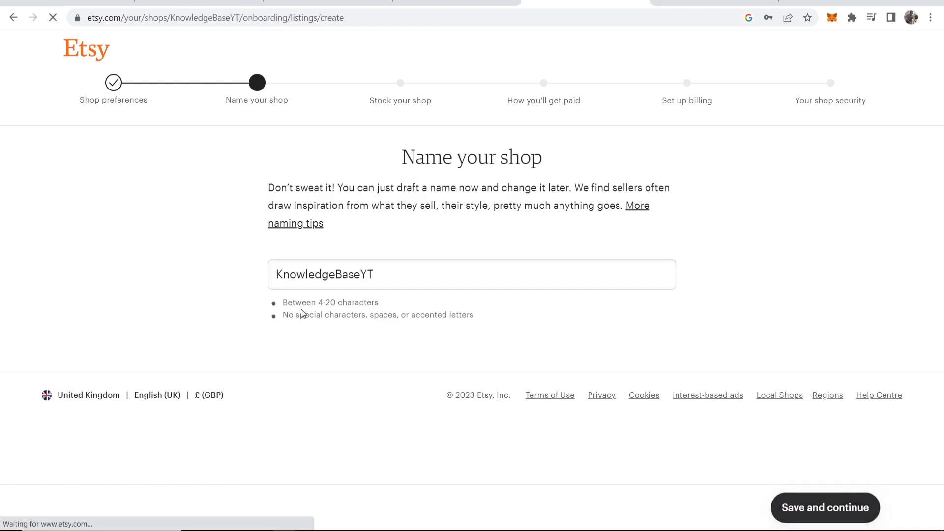
# - Review the Create a listing introduction and bring up the file picker for the first photo
pyautogui.moveTo(213, 173); pyautogui.dragTo(45, 168)
pyautogui.click(43, 203)
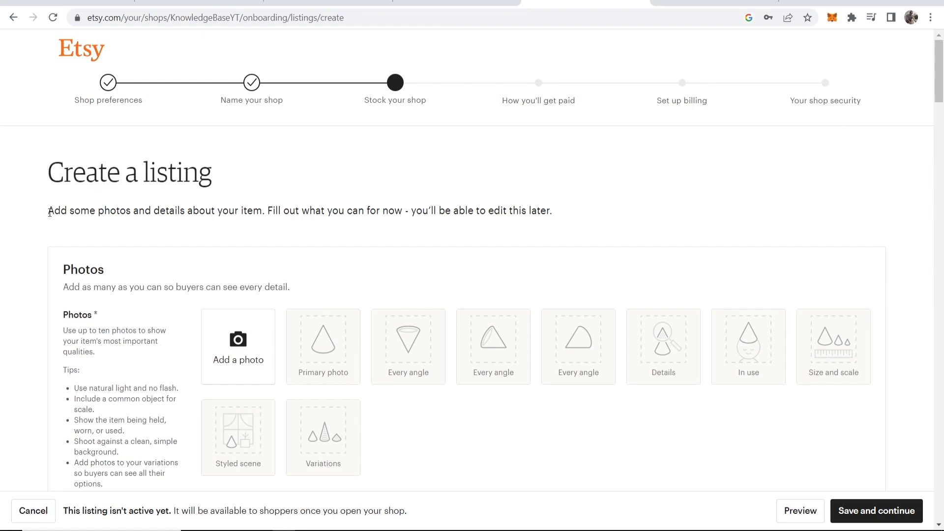
pyautogui.moveTo(48, 211); pyautogui.dragTo(381, 210)
pyautogui.doubleClick(251, 211)
pyautogui.click(354, 206)
pyautogui.click(388, 256)
pyautogui.scroll(-2, 419, 246)
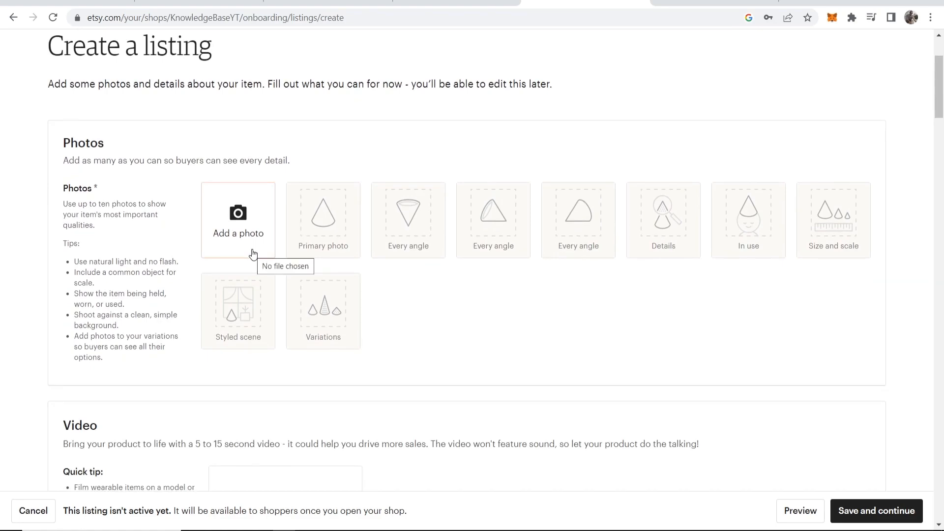
pyautogui.click(240, 224)
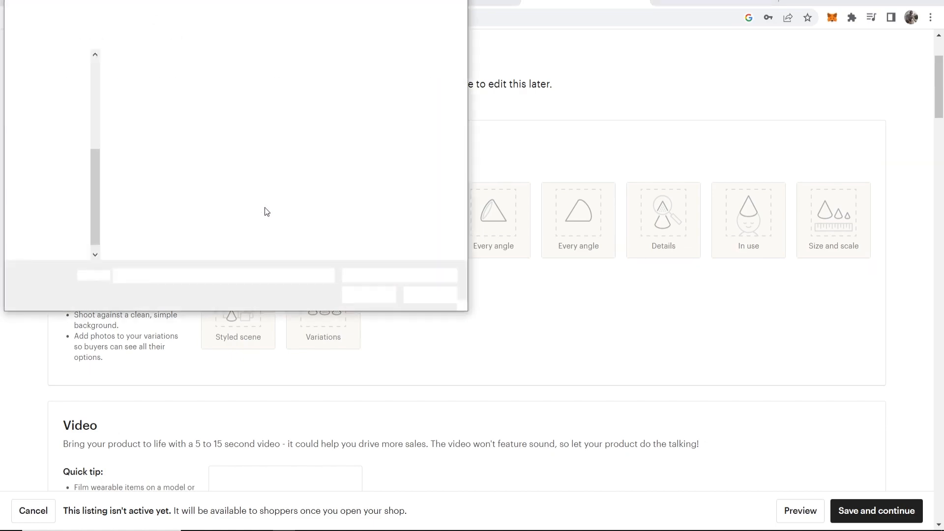
# - Upload the etsy JPG from Downloads as the primary photo and review the 2000-pixel width note
pyautogui.click(49, 143)
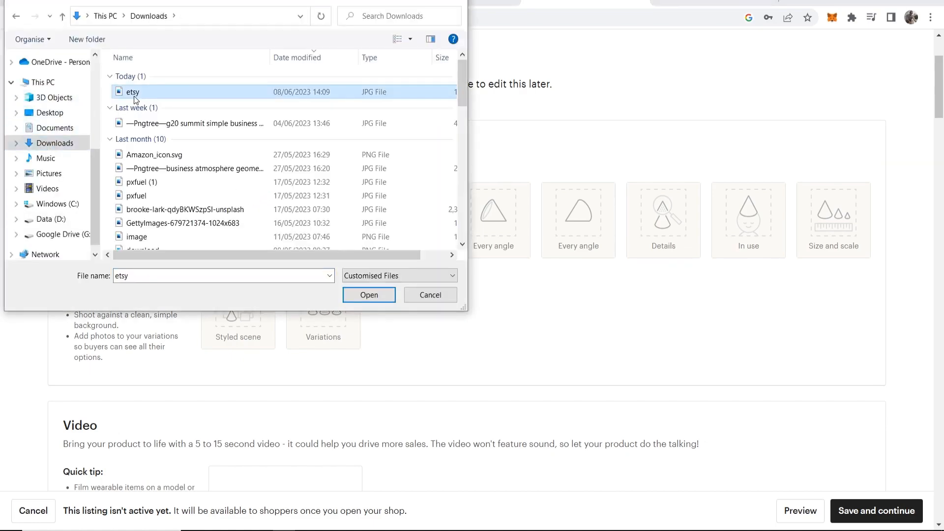
pyautogui.doubleClick(131, 93)
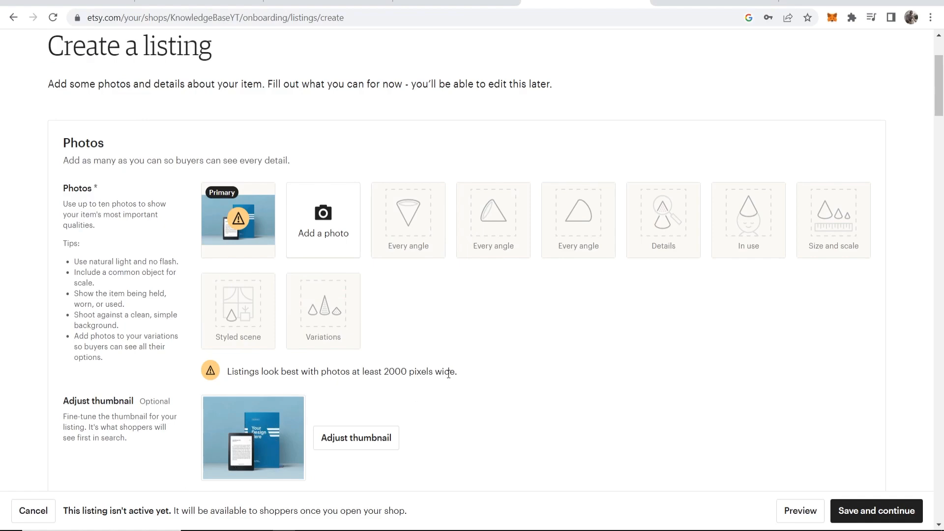
pyautogui.moveTo(464, 373)
pyautogui.mouseDown()
pyautogui.moveTo(394, 373)
pyautogui.moveTo(474, 377)
pyautogui.mouseUp()
pyautogui.click(392, 379)
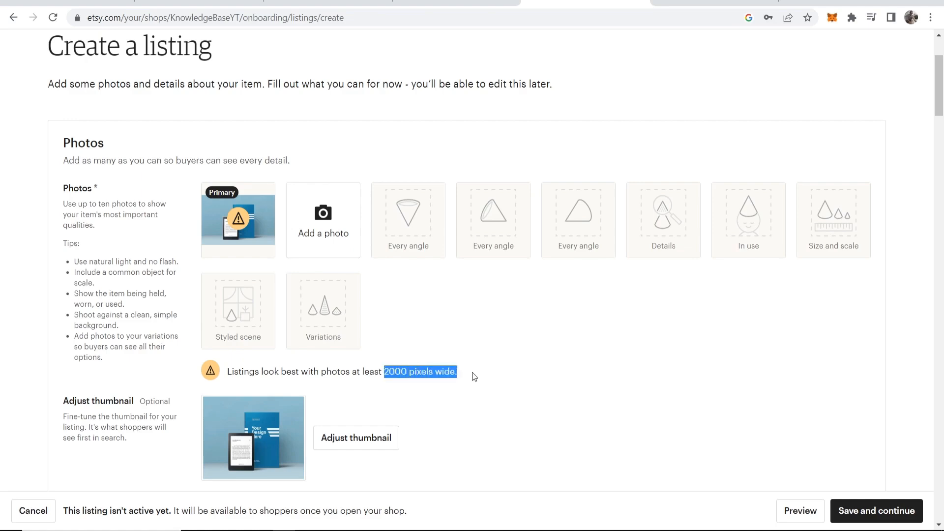
pyautogui.click(449, 359)
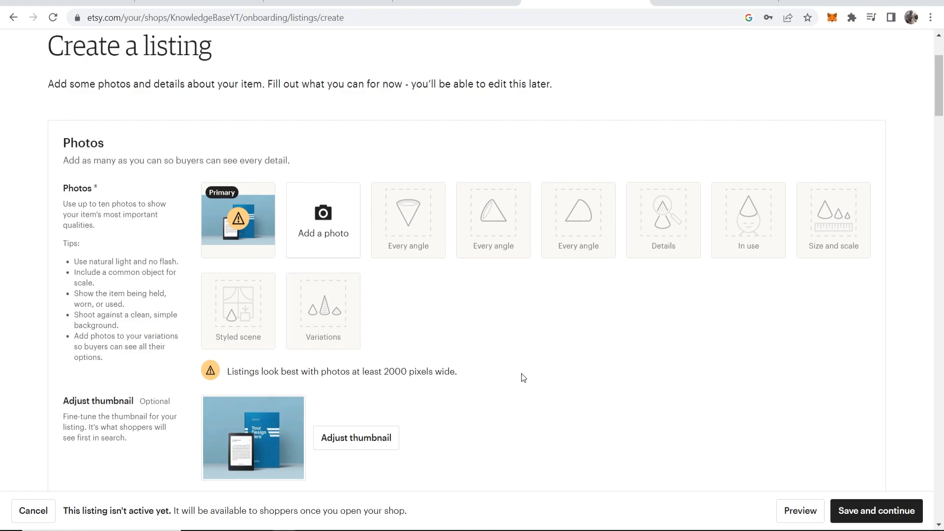
# - Enter 'Example Digital Product' as the listing title under Listing Details, leaving 117 characters remaining
pyautogui.scroll(-3, 521, 374)
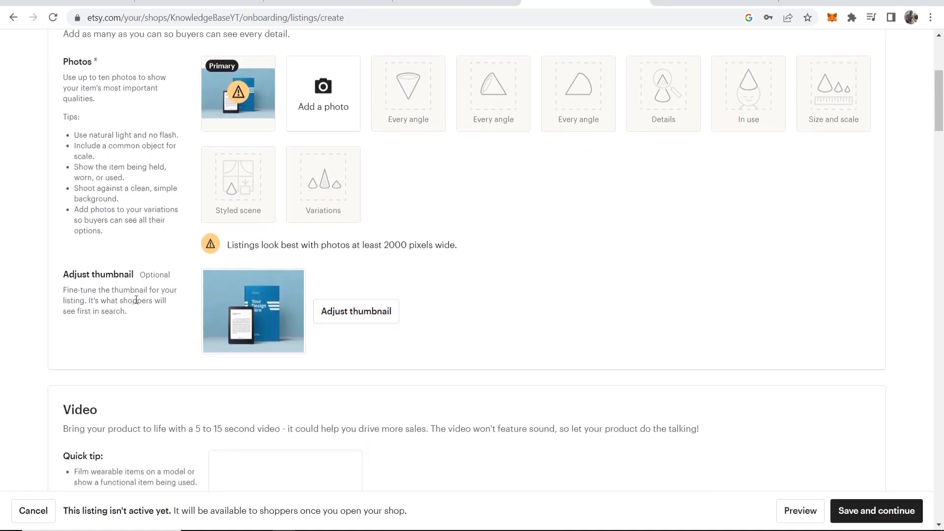
pyautogui.scroll(-5, 258, 344)
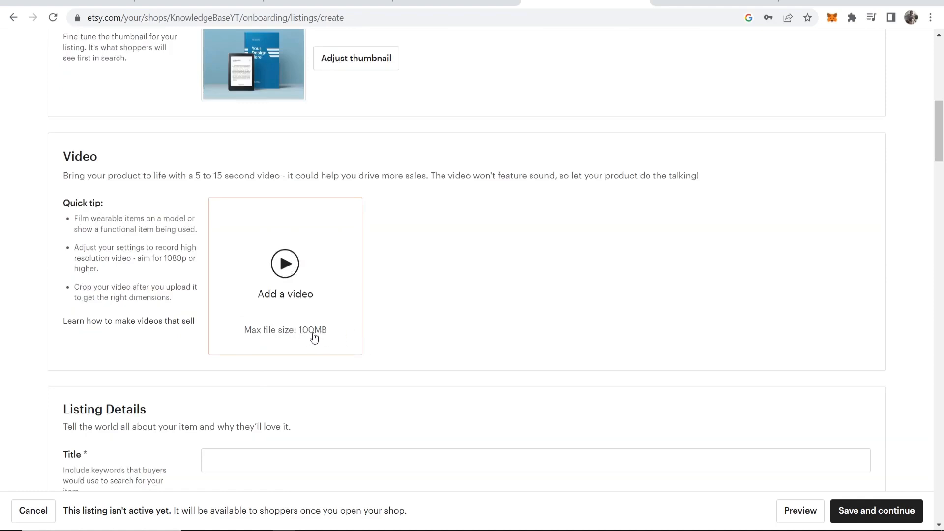
pyautogui.scroll(-1, 315, 340)
pyautogui.scroll(-6, 314, 339)
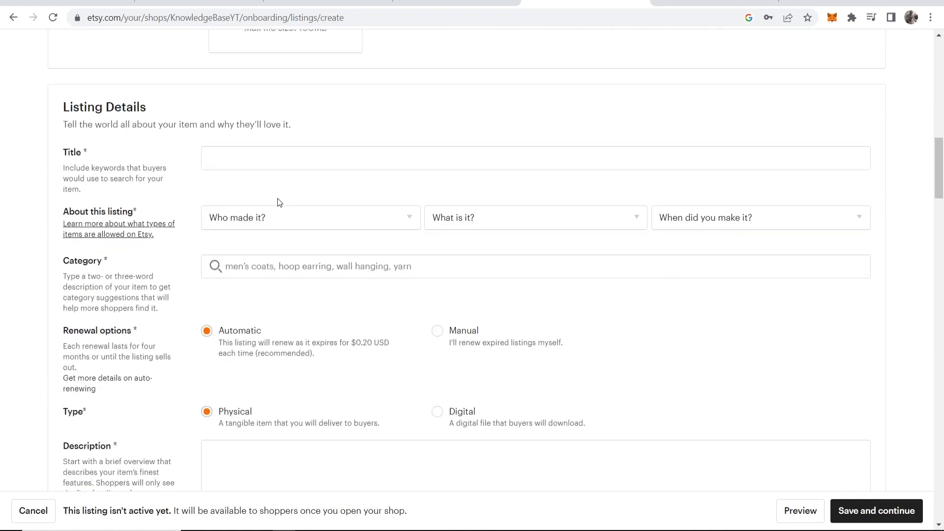
pyautogui.moveTo(55, 86); pyautogui.dragTo(188, 105)
pyautogui.click(155, 92)
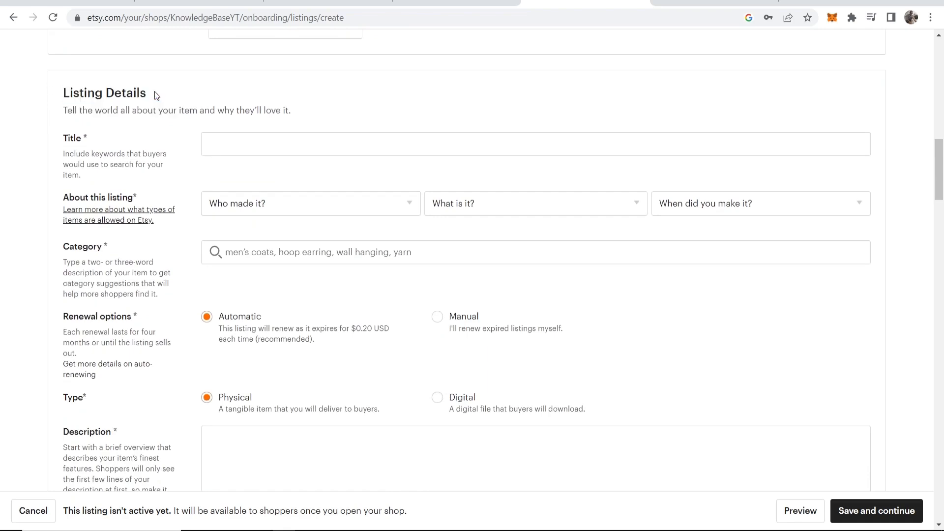
pyautogui.click(81, 138)
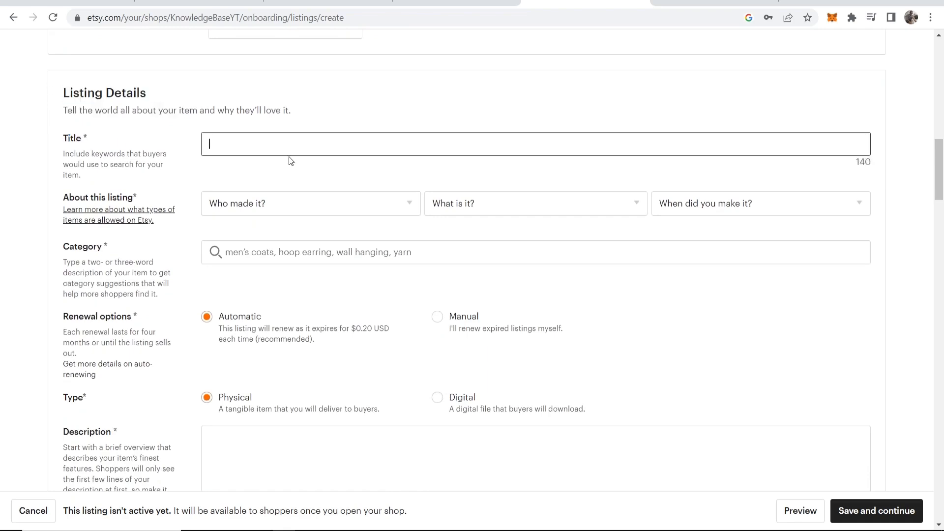
pyautogui.write('Example Digital Product')
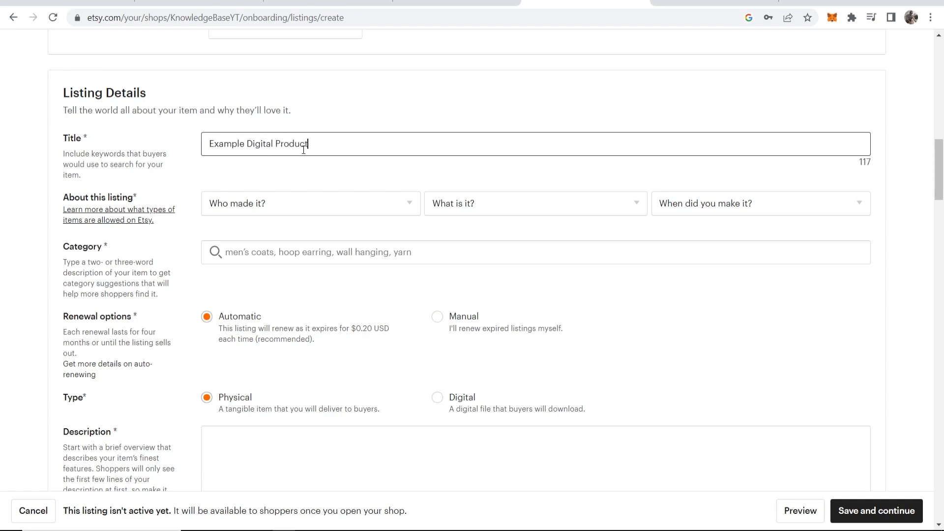
pyautogui.click(323, 117)
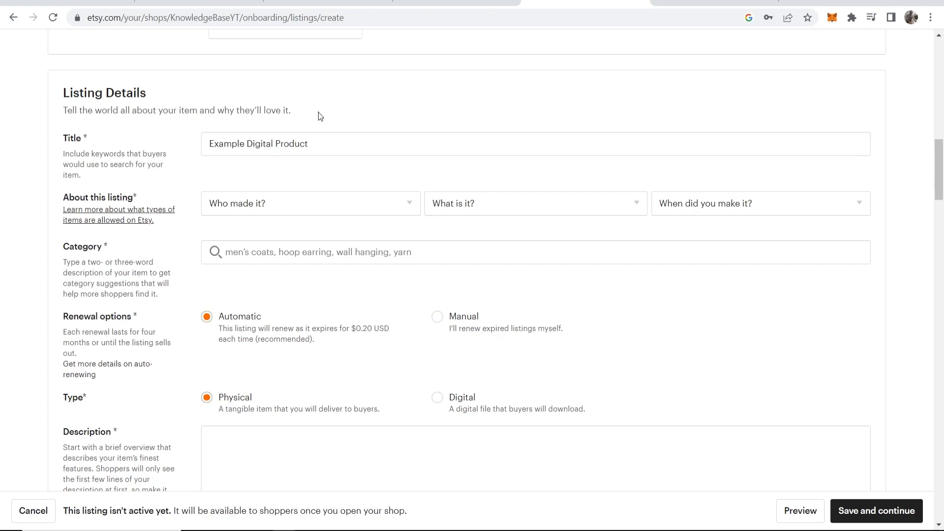
# - Answer About this listing with I did, A finished product and Made to order
pyautogui.click(338, 203)
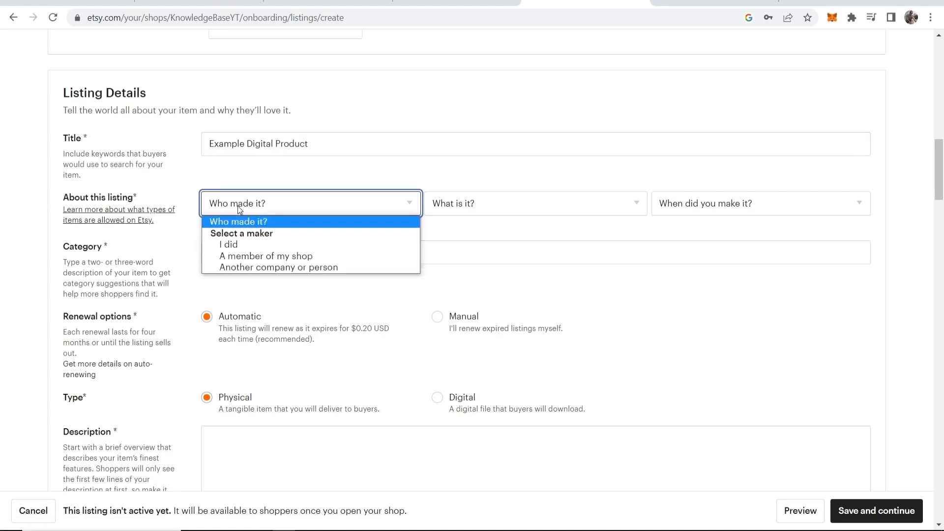
pyautogui.click(229, 245)
pyautogui.click(464, 204)
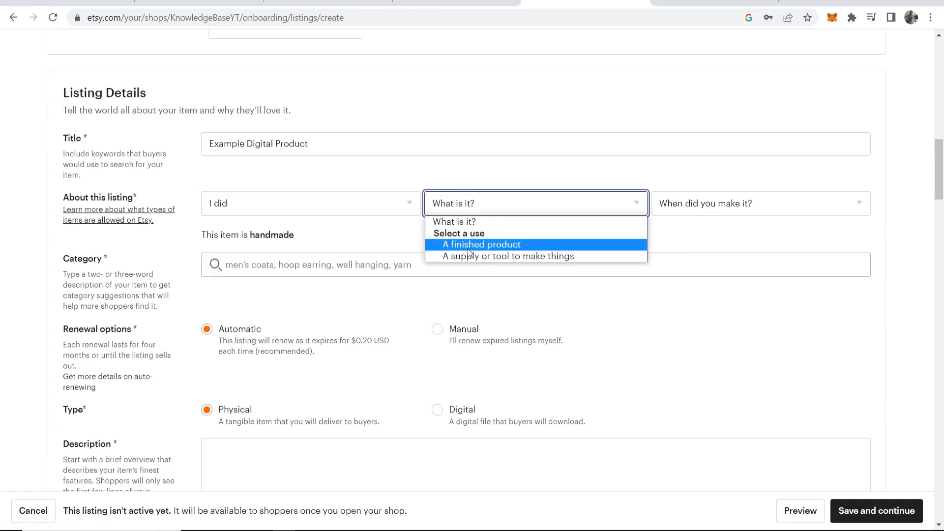
pyautogui.click(468, 245)
pyautogui.click(728, 207)
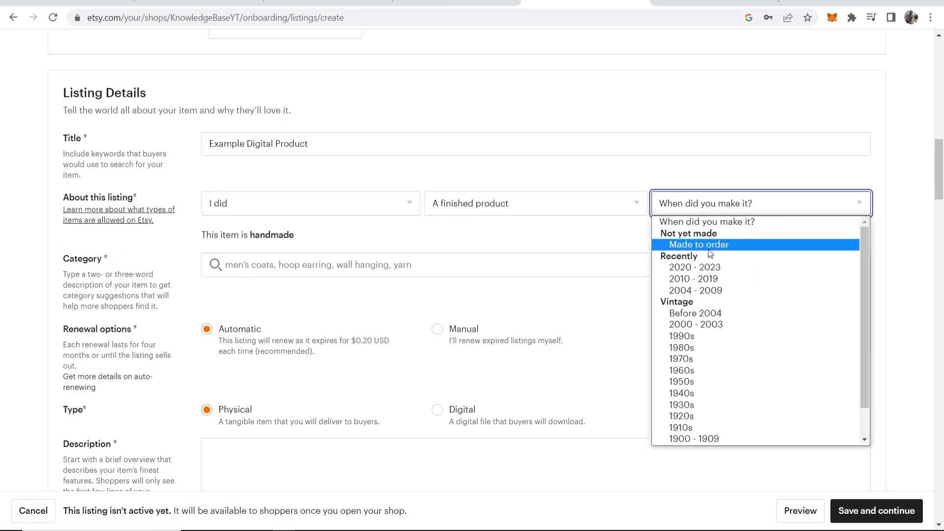
pyautogui.click(738, 245)
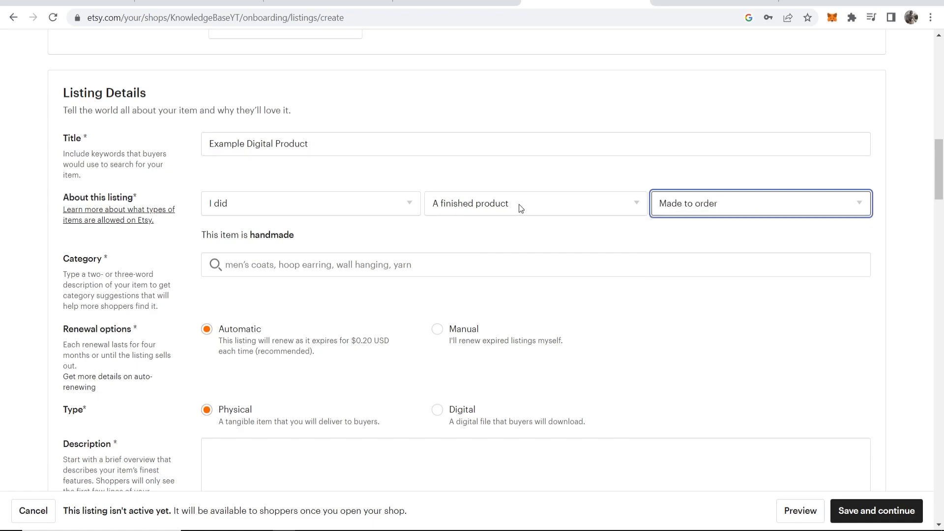
# - Search the categories for digital product and choose Guides & How Tos
pyautogui.click(376, 265)
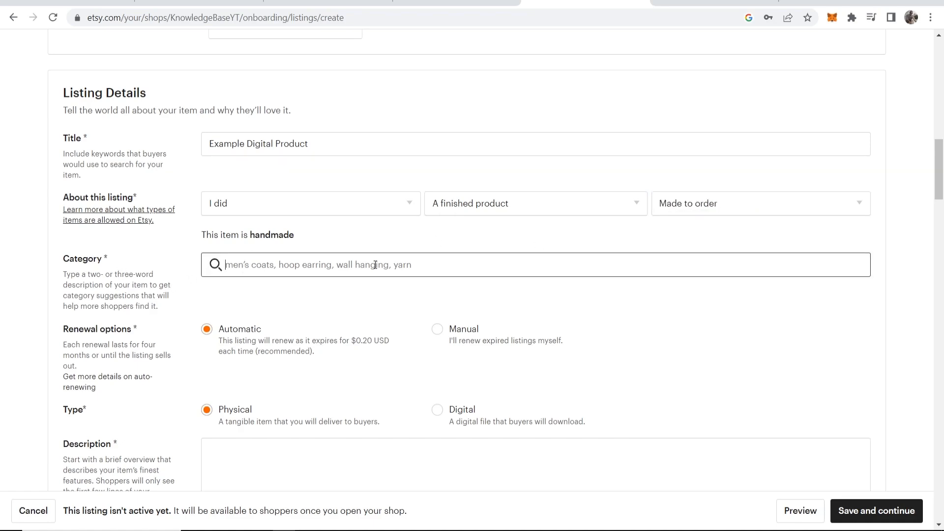
pyautogui.write('digit')
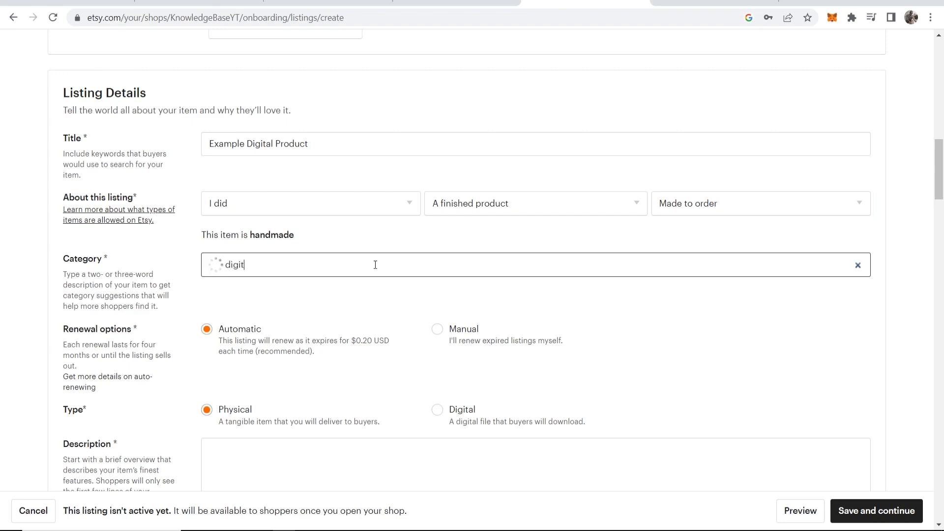
pyautogui.write('al prodcut')
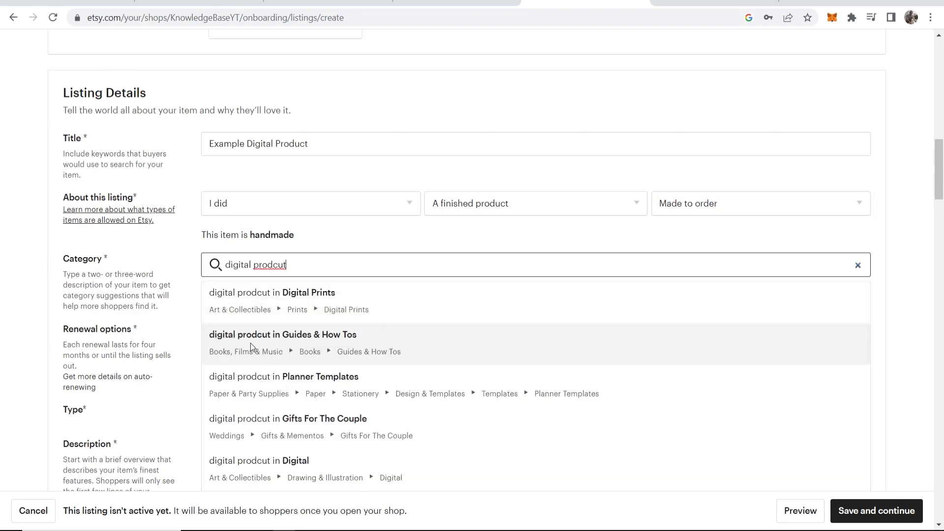
pyautogui.click(297, 345)
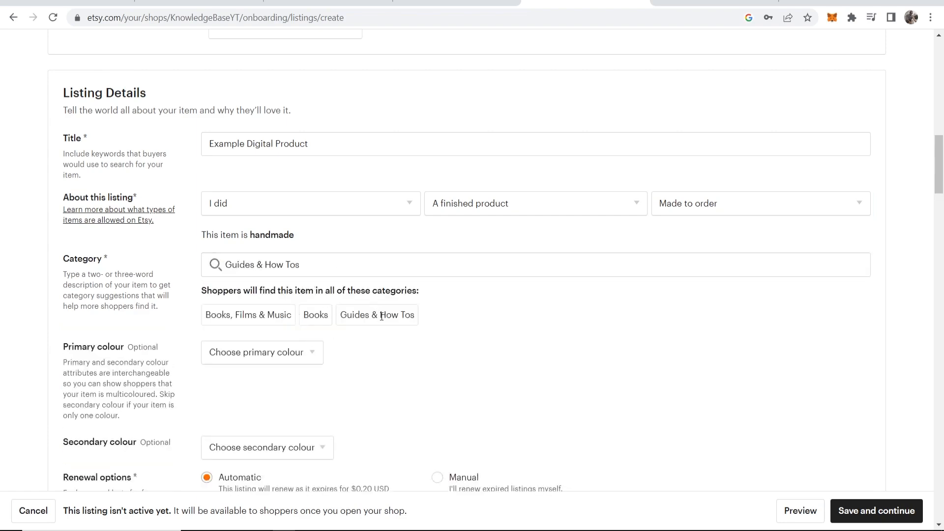
# - Set the listing's primary colour to Blue
pyautogui.scroll(-3, 335, 344)
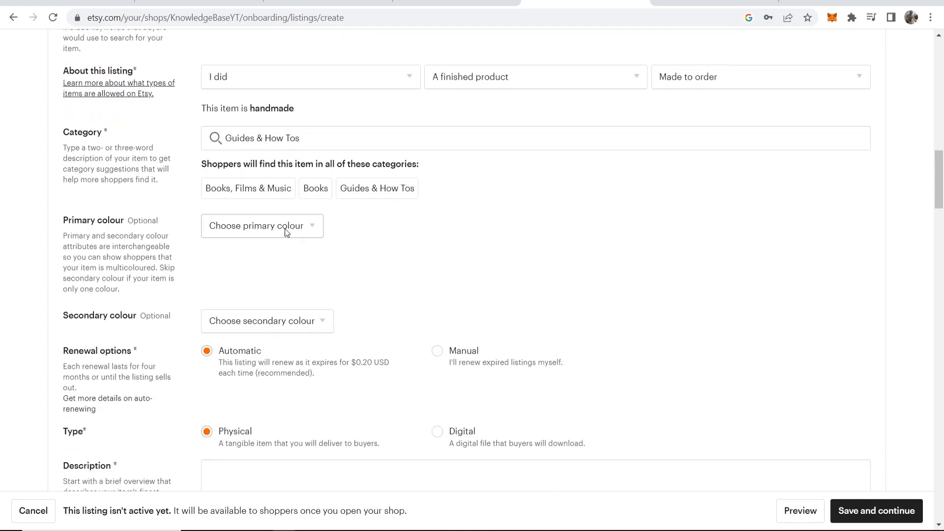
pyautogui.click(272, 225)
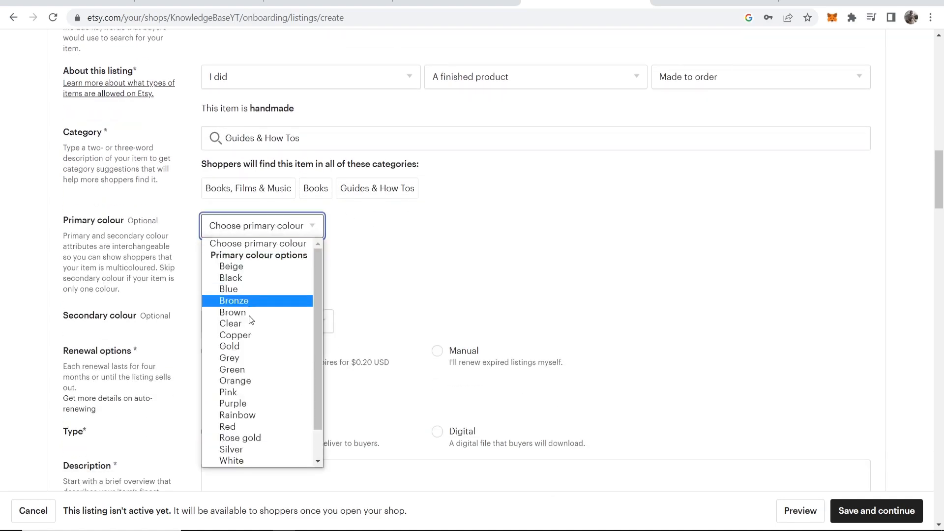
pyautogui.click(235, 289)
pyautogui.scroll(6, 425, 302)
pyautogui.scroll(9, 424, 303)
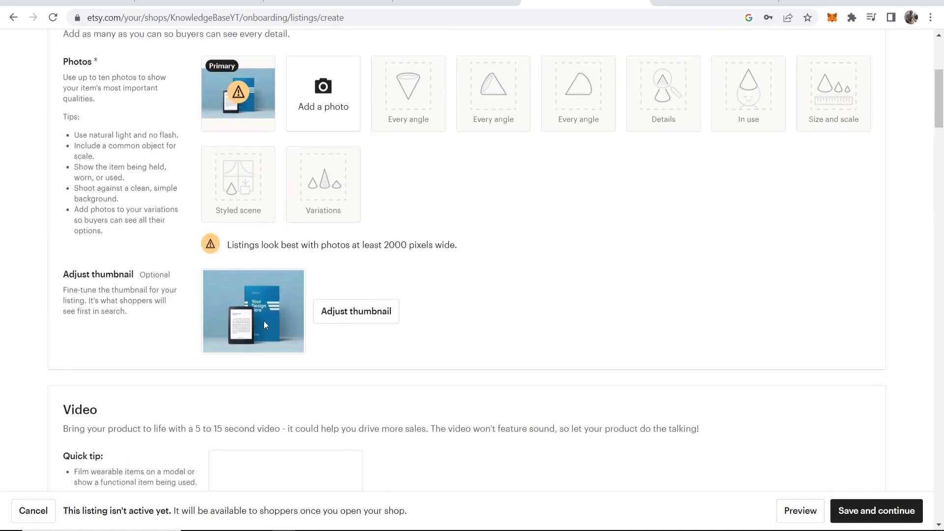
pyautogui.scroll(-15, 358, 354)
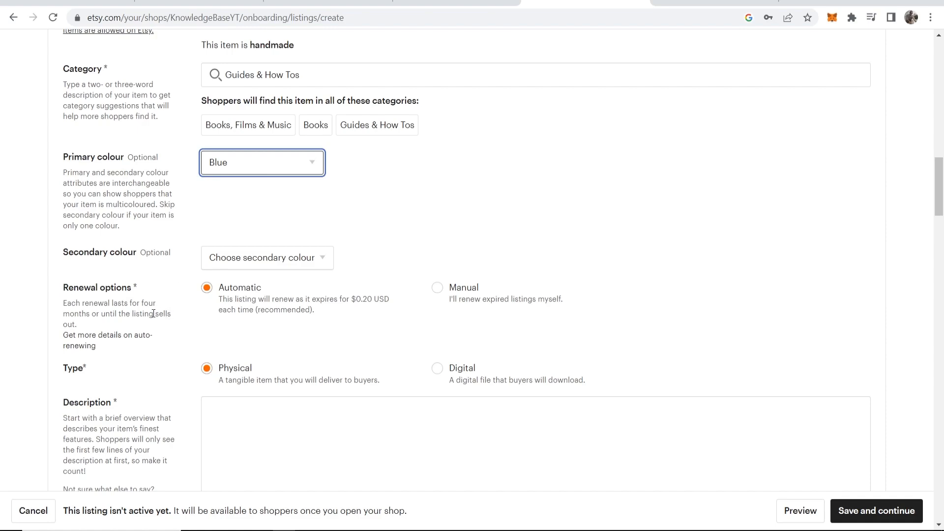
# - Switch renewal to Manual (US$0.20 fee) and mark the listing as a digital item
pyautogui.click(447, 289)
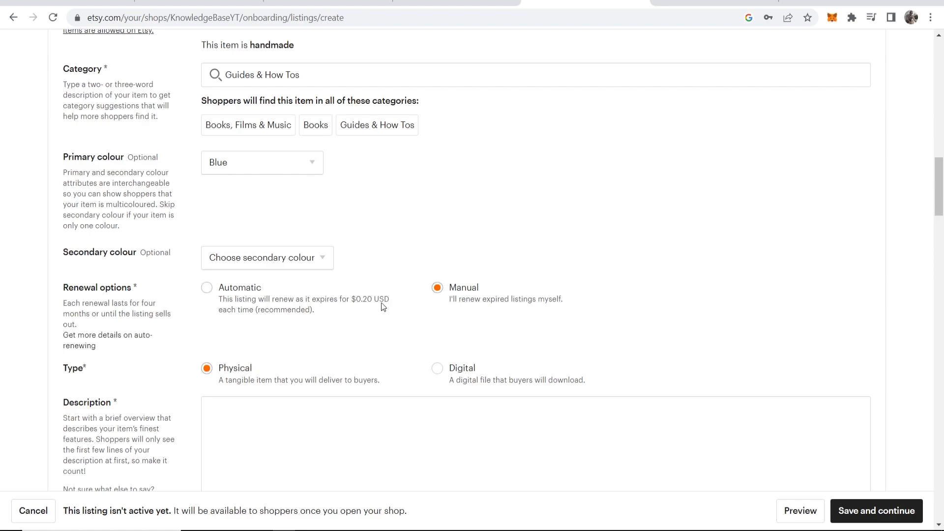
pyautogui.moveTo(389, 302); pyautogui.dragTo(355, 303)
pyautogui.click(416, 311)
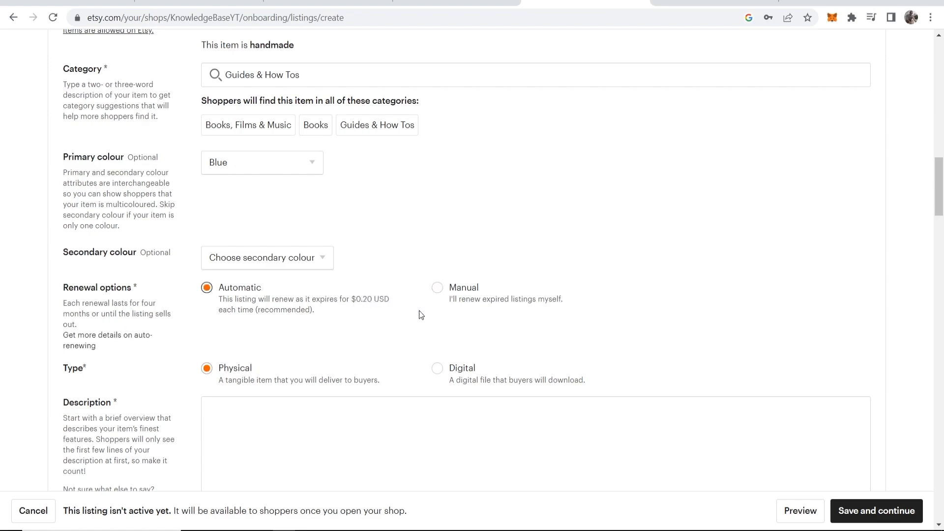
pyautogui.click(444, 299)
pyautogui.click(437, 368)
# - Write the description 'An example digital product.' and move down to the Tags field
pyautogui.scroll(-1, 484, 386)
pyautogui.scroll(-4, 400, 375)
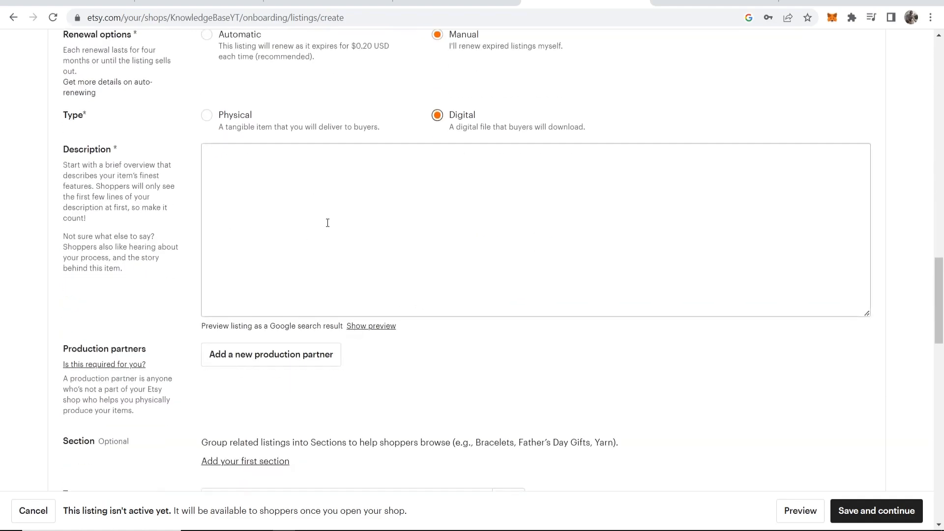
pyautogui.click(327, 221)
pyautogui.write('An')
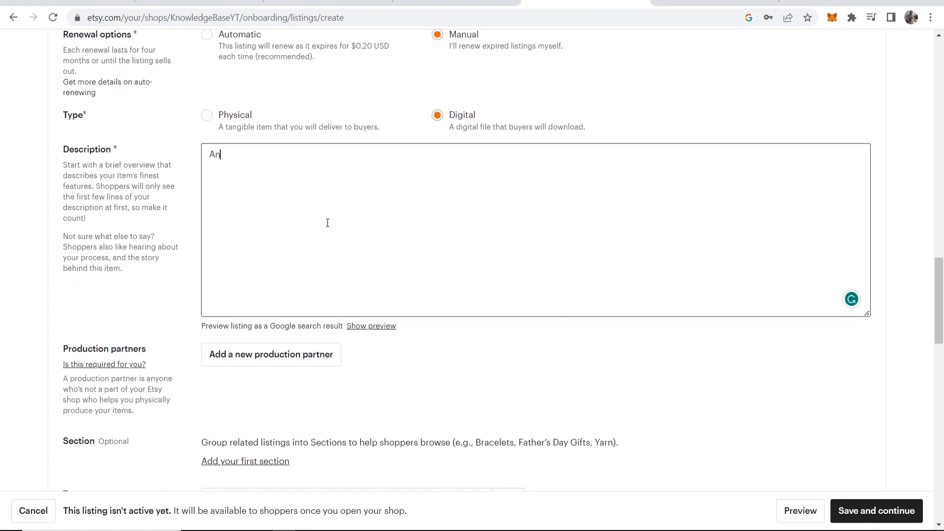
pyautogui.write(' example digital product.')
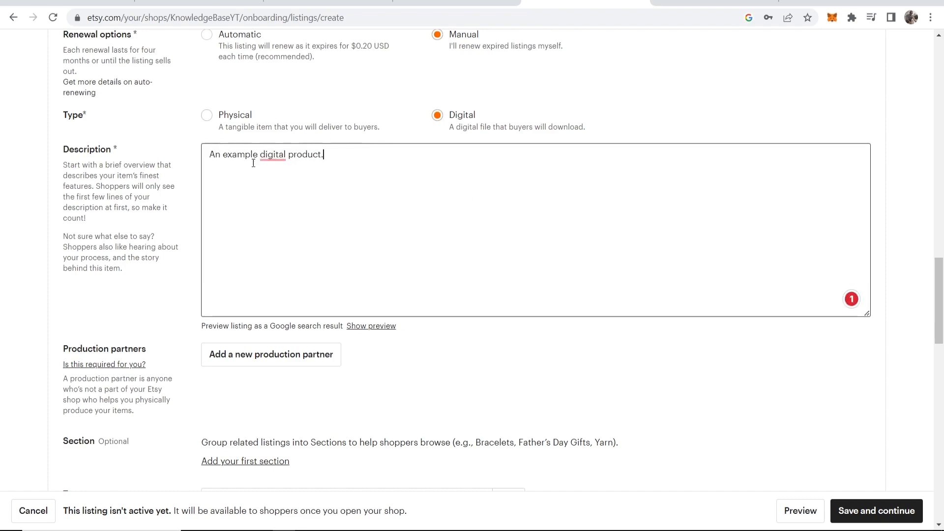
pyautogui.scroll(-5, 325, 210)
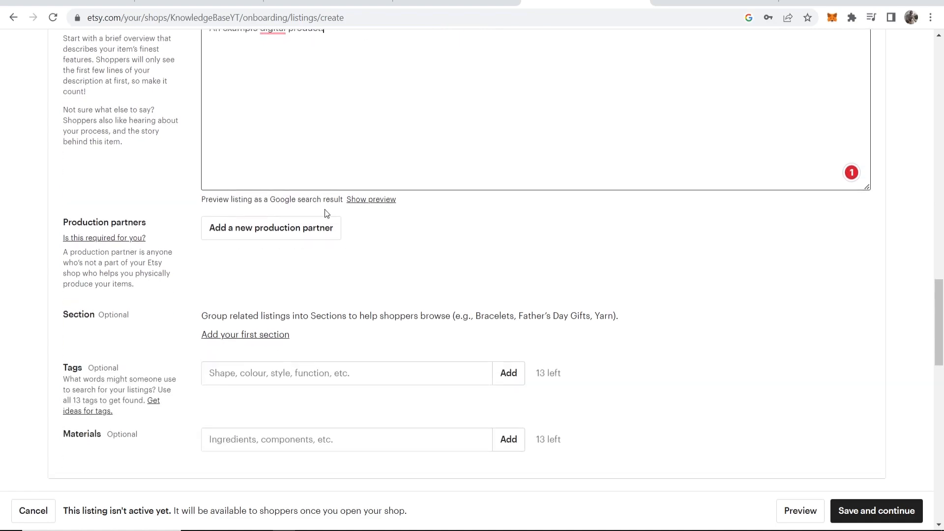
pyautogui.click(278, 248)
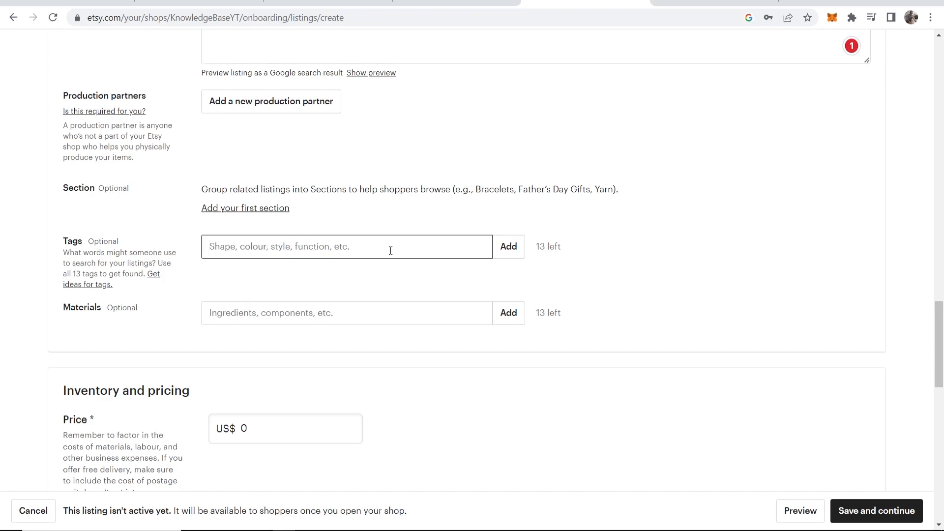
pyautogui.scroll(-5, 202, 274)
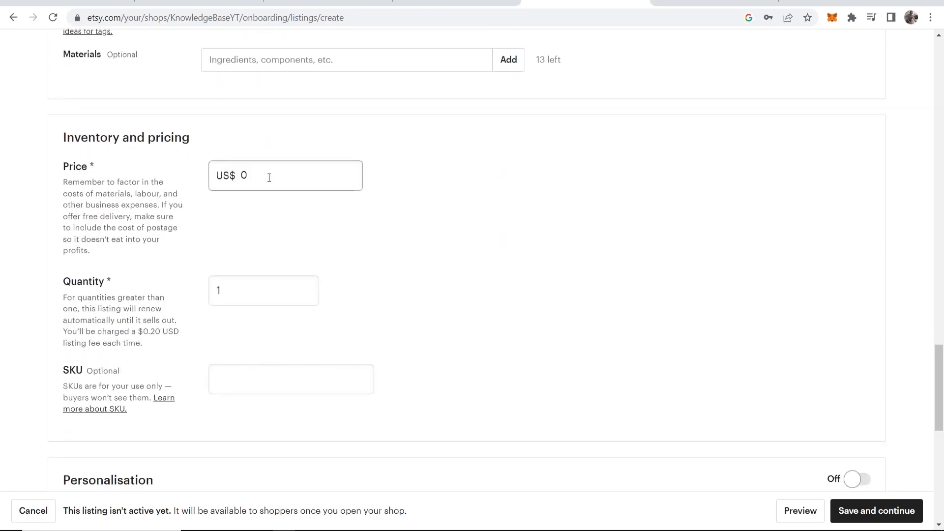
# - Set the listing price to US$ 10.00
pyautogui.click(269, 178)
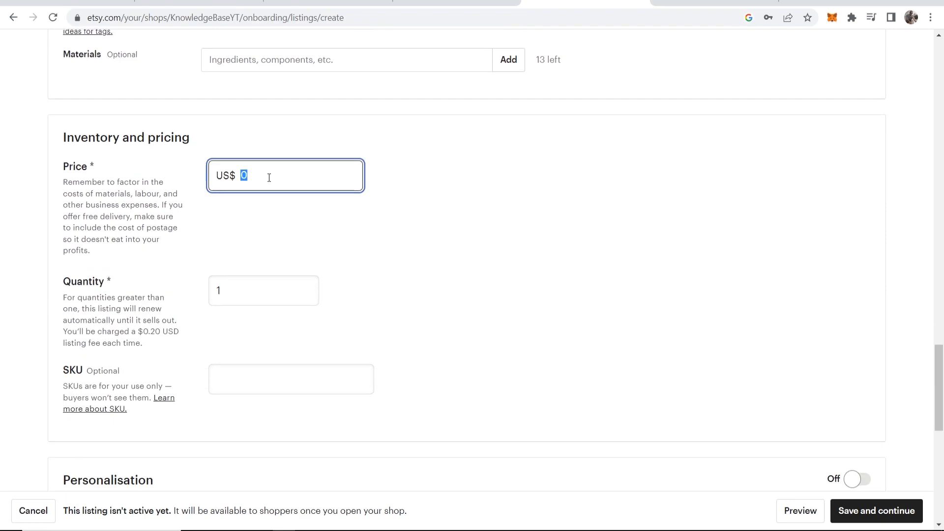
pyautogui.write('10')
pyautogui.click(409, 262)
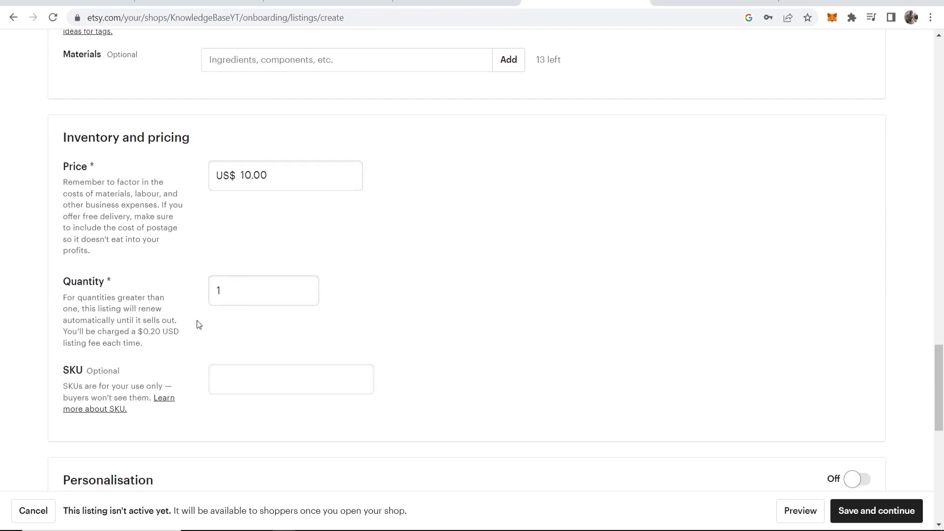
# - Save the listing and choose Do this later to skip adding more listings
pyautogui.scroll(-5, 240, 288)
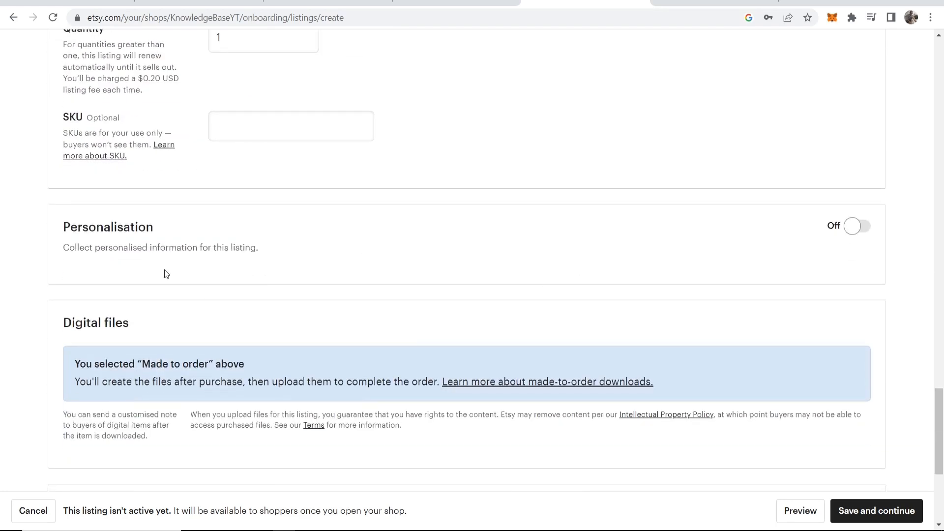
pyautogui.scroll(-1, 164, 270)
pyautogui.click(891, 511)
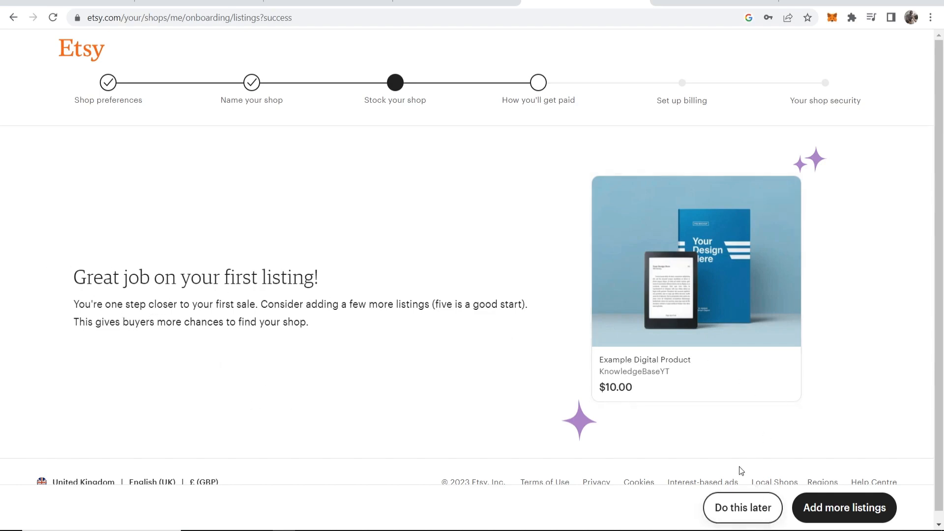
pyautogui.scroll(-1, 531, 411)
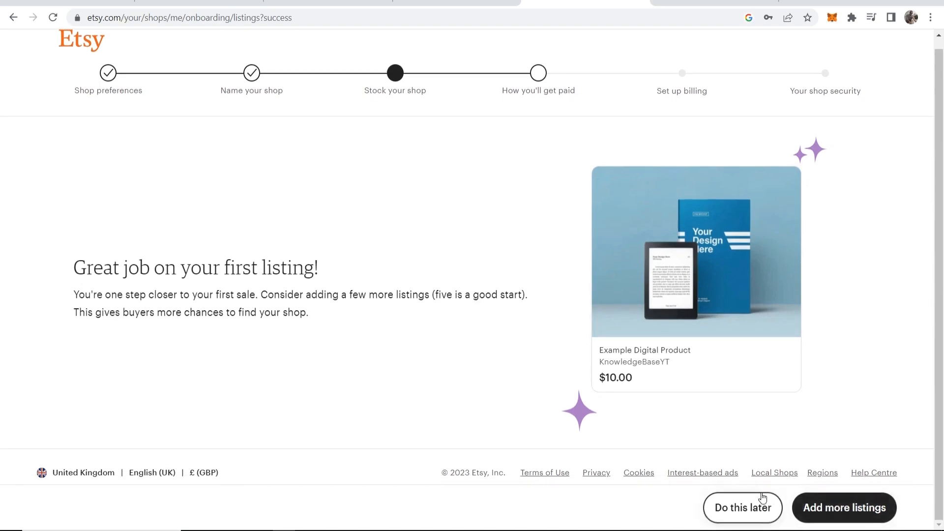
pyautogui.click(749, 521)
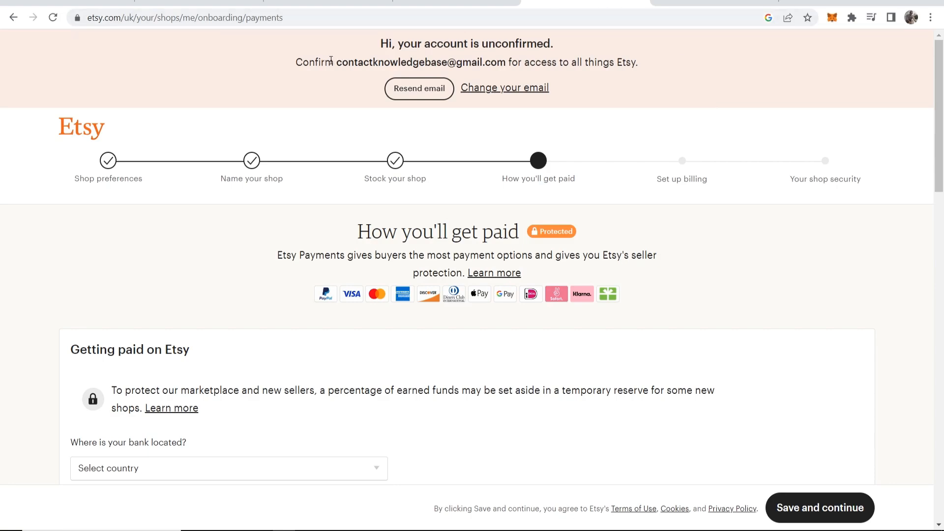
# - Choose United Kingdom as the bank's location on the Getting paid page
pyautogui.moveTo(332, 62); pyautogui.dragTo(506, 62)
pyautogui.click(491, 54)
pyautogui.scroll(-5, 303, 235)
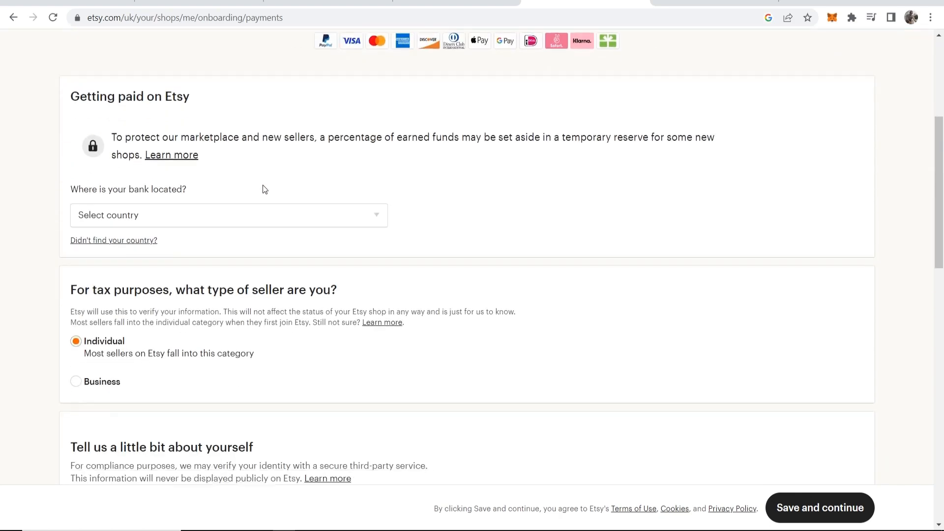
pyautogui.moveTo(70, 96); pyautogui.dragTo(196, 102)
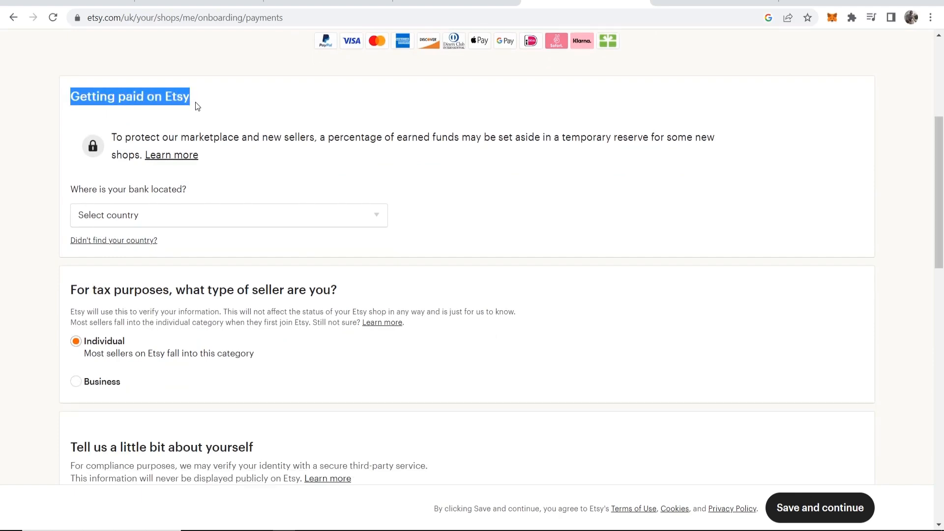
pyautogui.click(196, 102)
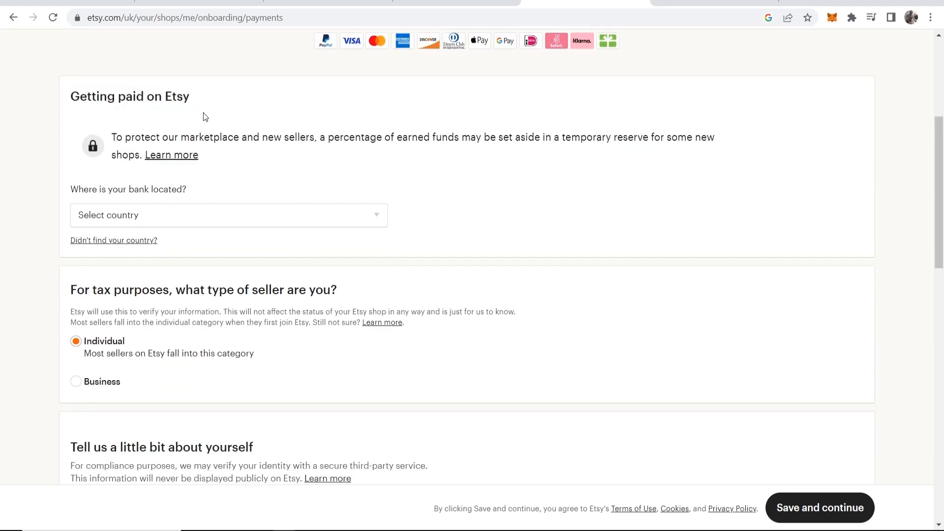
pyautogui.click(149, 218)
pyautogui.press('u')
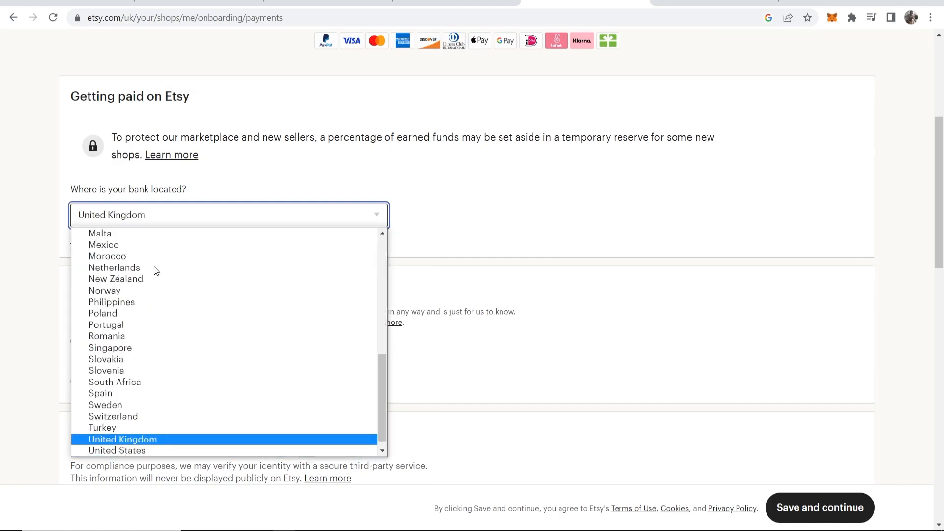
pyautogui.press('Return')
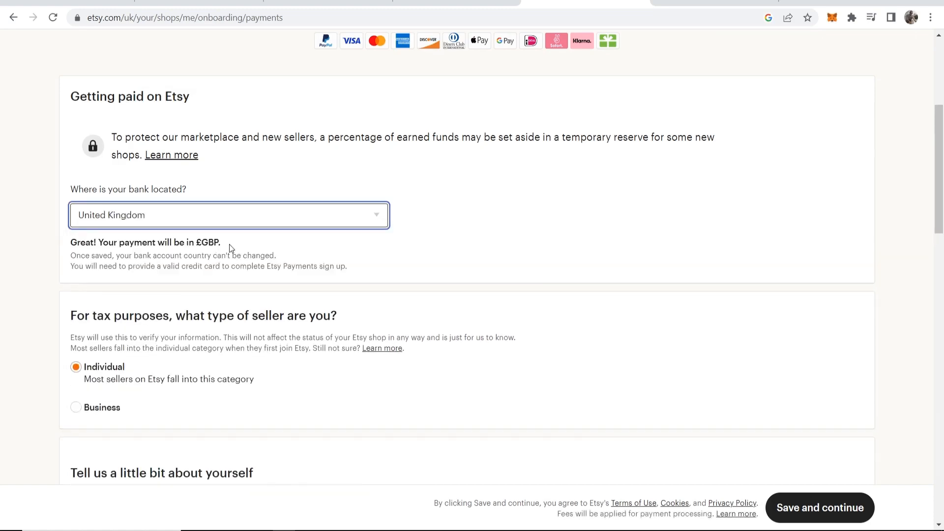
# - Check the £GBP payout currency and scroll through the remaining payment form details
pyautogui.moveTo(229, 244); pyautogui.dragTo(198, 242)
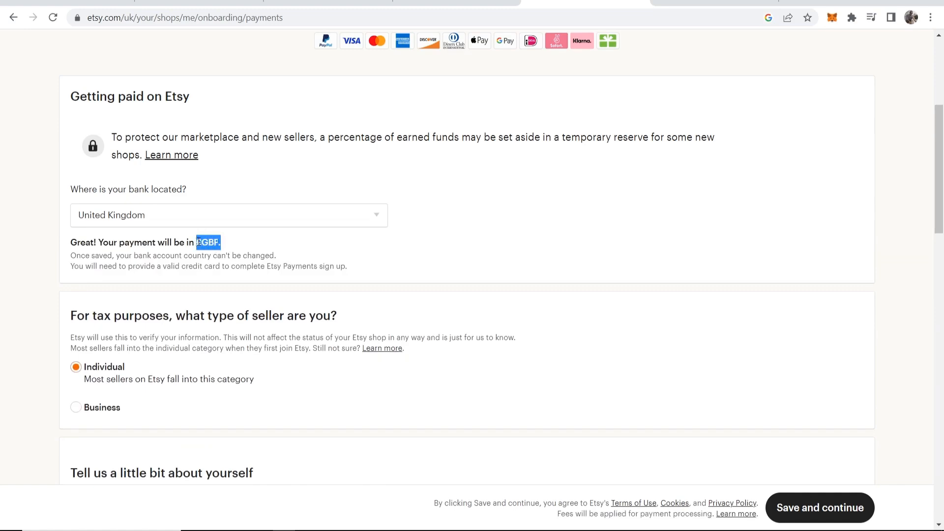
pyautogui.rightClick(234, 240)
pyautogui.click(556, 256)
pyautogui.scroll(-1, 47, 253)
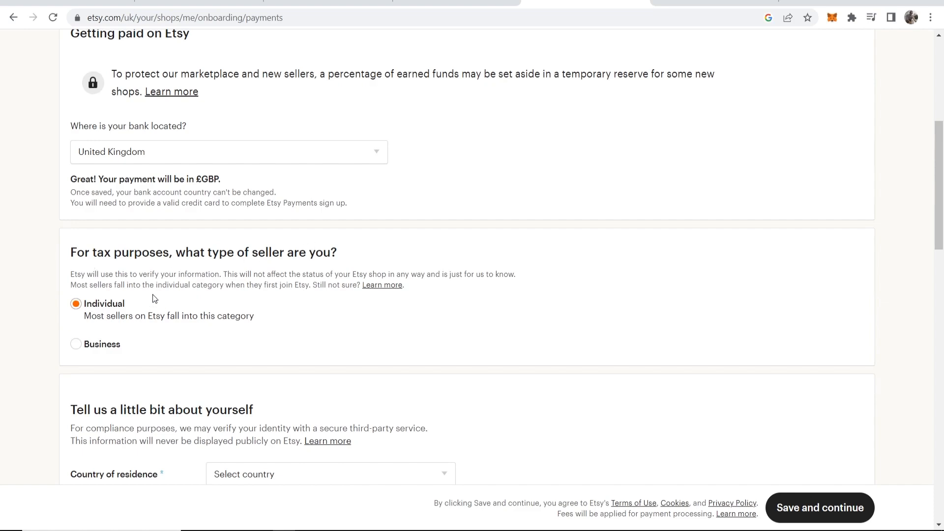
pyautogui.scroll(-7, 292, 351)
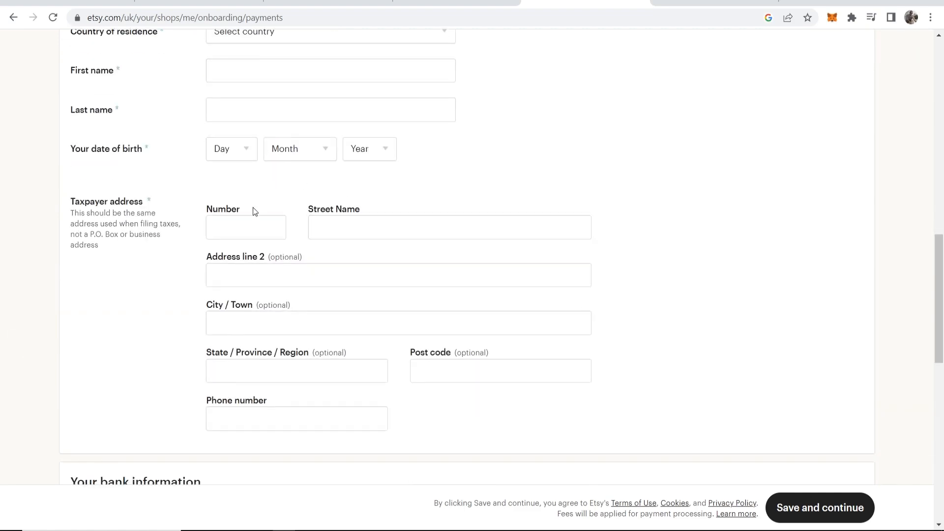
pyautogui.scroll(1, 253, 207)
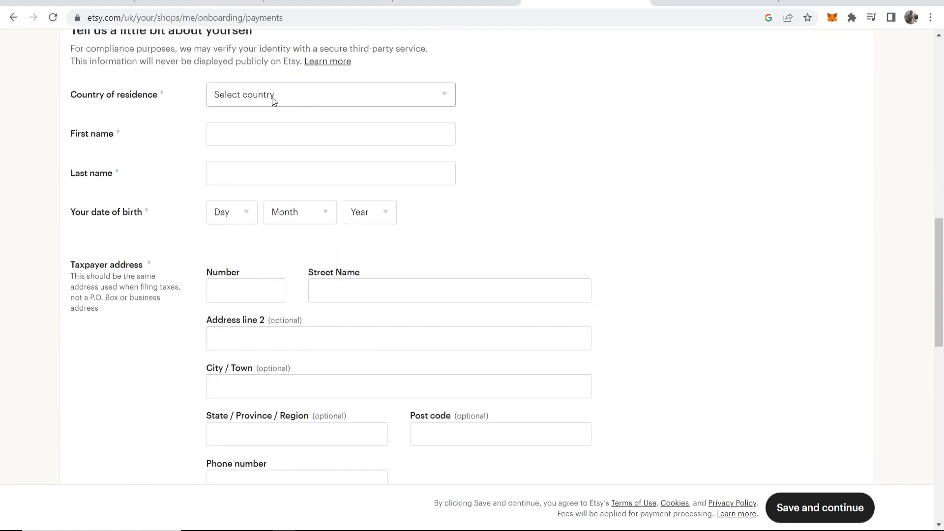
pyautogui.scroll(-8, 274, 101)
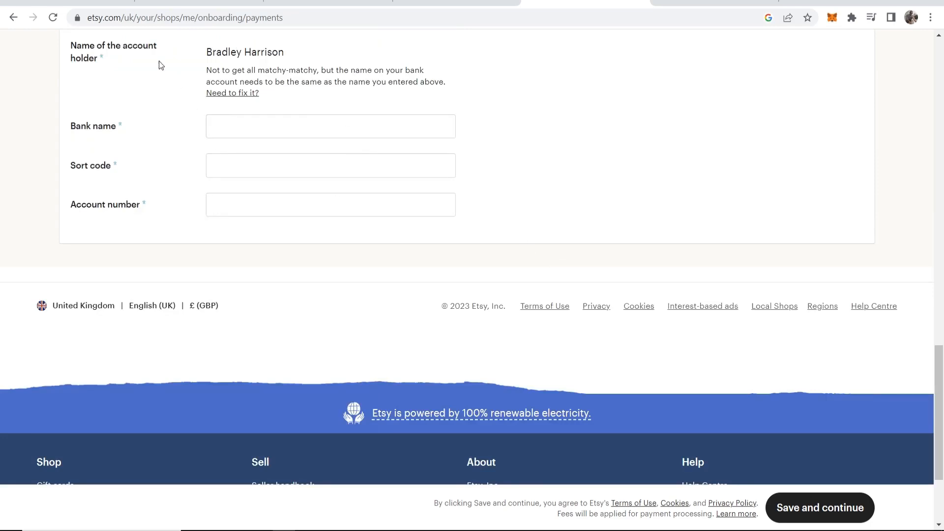
pyautogui.moveTo(207, 53); pyautogui.dragTo(272, 55)
# - Fill in the bank name, sort code and account number and submit them
pyautogui.click(264, 64)
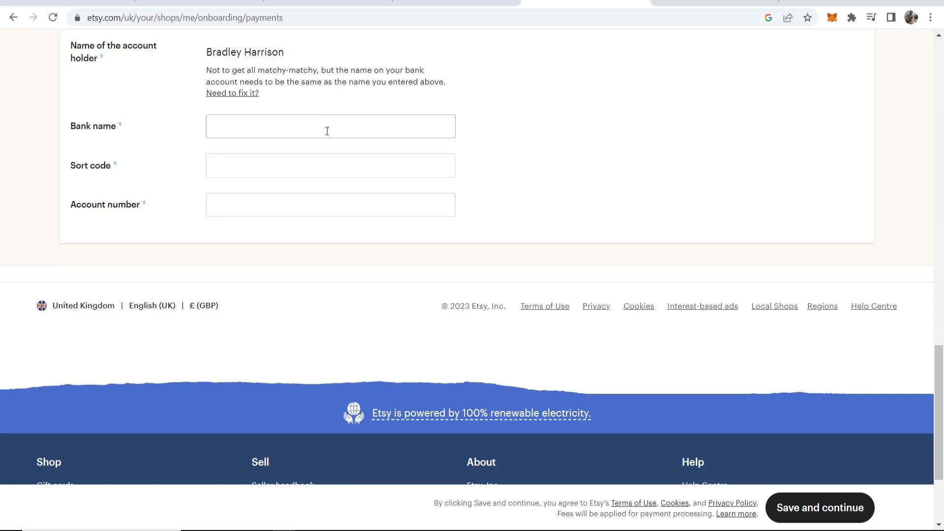
pyautogui.moveTo(118, 127); pyautogui.dragTo(72, 131)
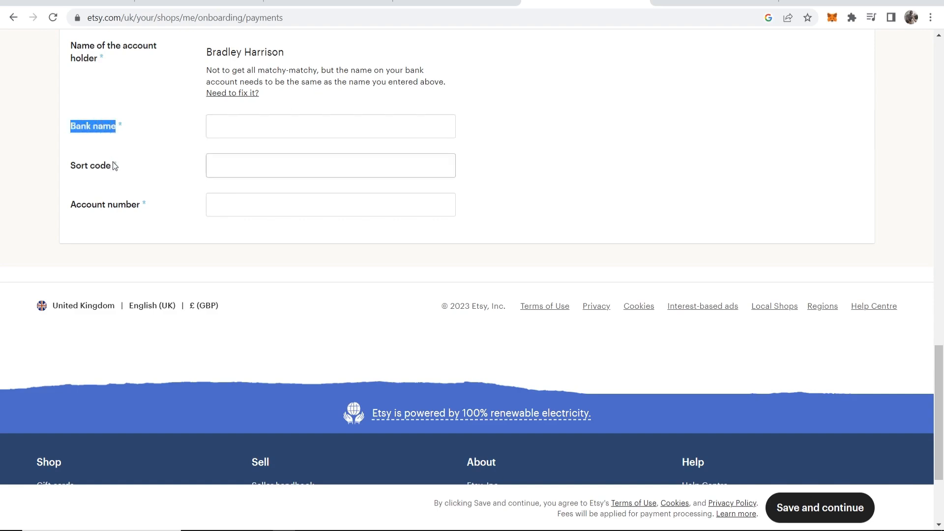
pyautogui.tripleClick(110, 164)
pyautogui.moveTo(151, 210); pyautogui.dragTo(71, 206)
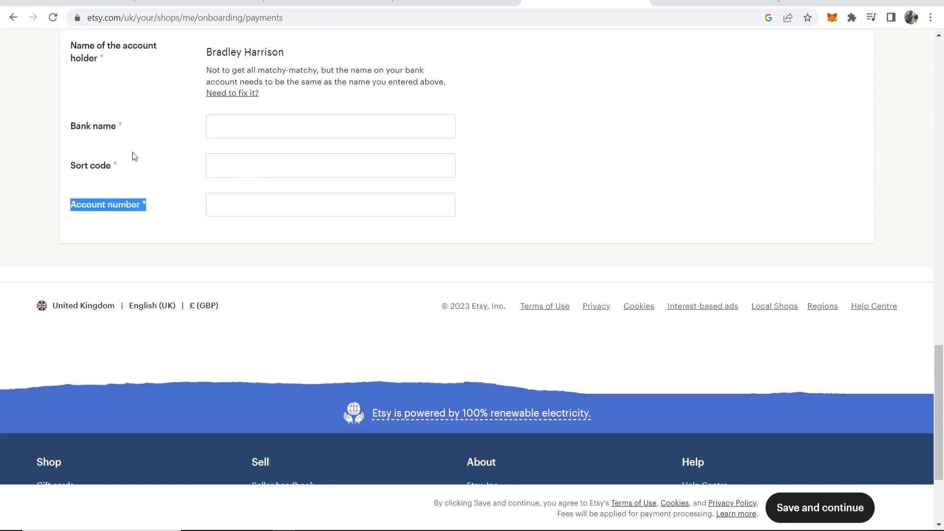
pyautogui.click(134, 156)
pyautogui.click(243, 131)
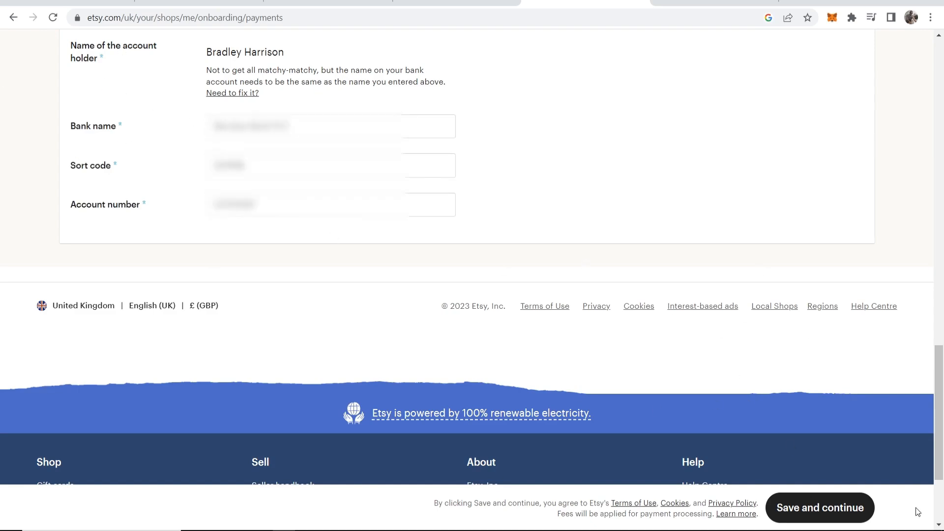
pyautogui.click(829, 514)
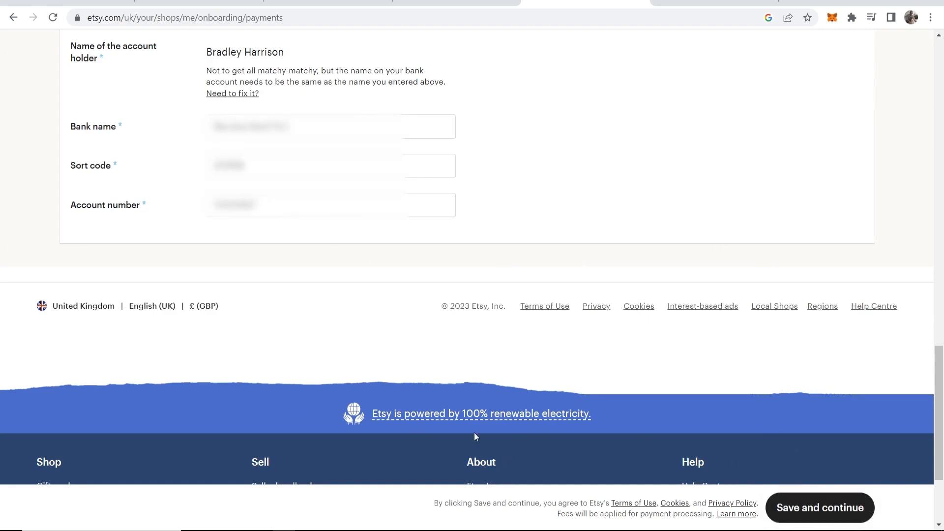
# - Save the payout details, then confirm the account's e-mail address from the Etsy e-mail
pyautogui.scroll(1, 552, 275)
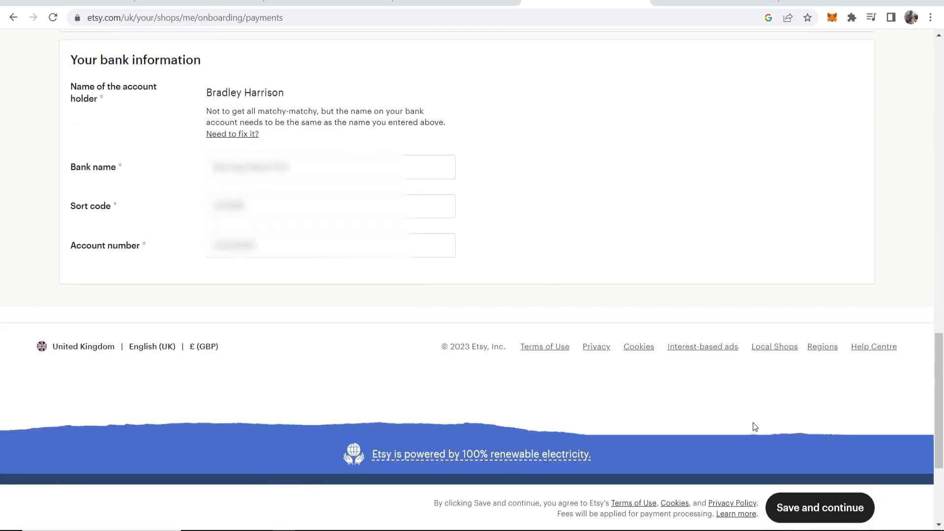
pyautogui.click(836, 514)
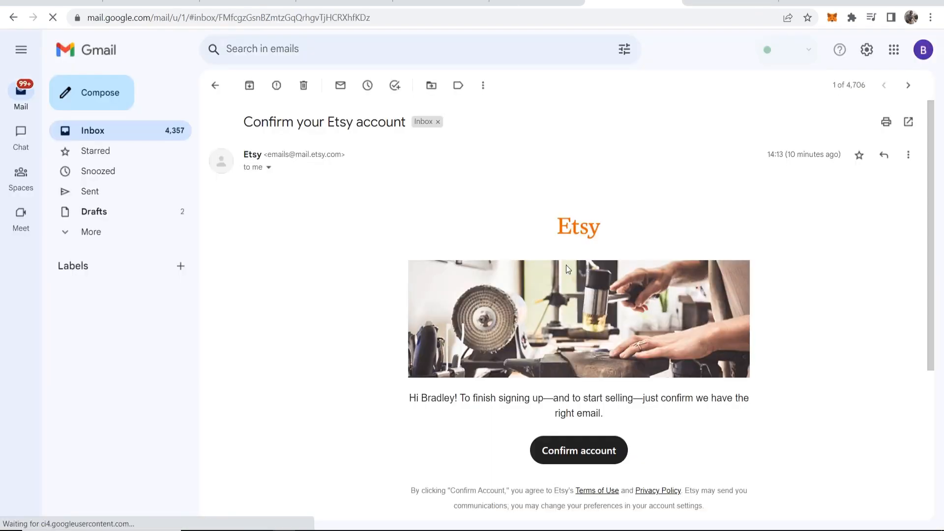
pyautogui.scroll(-3, 582, 405)
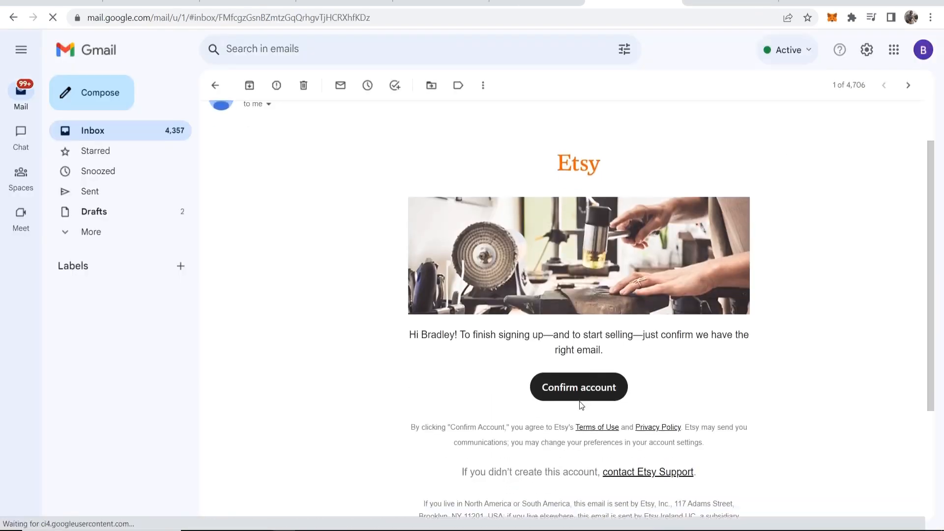
pyautogui.click(572, 394)
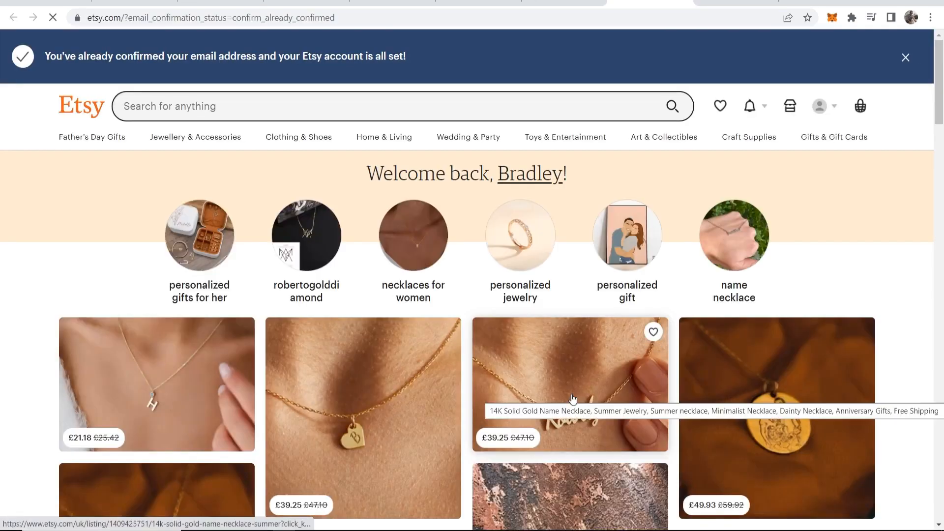
# - Dismiss the email-confirmed notice and return to the shop's Set up billing tab
pyautogui.click(905, 57)
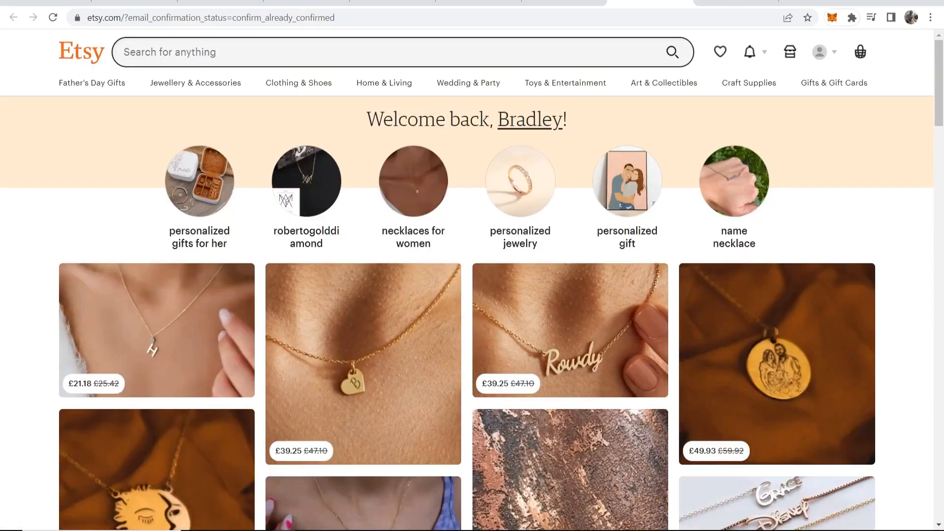
pyautogui.click(732, 2)
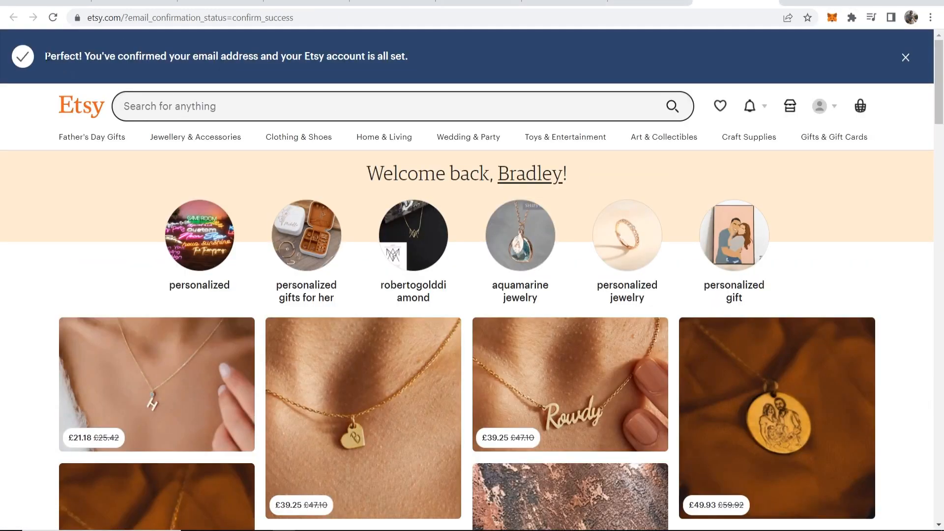
pyautogui.moveTo(46, 56); pyautogui.dragTo(414, 55)
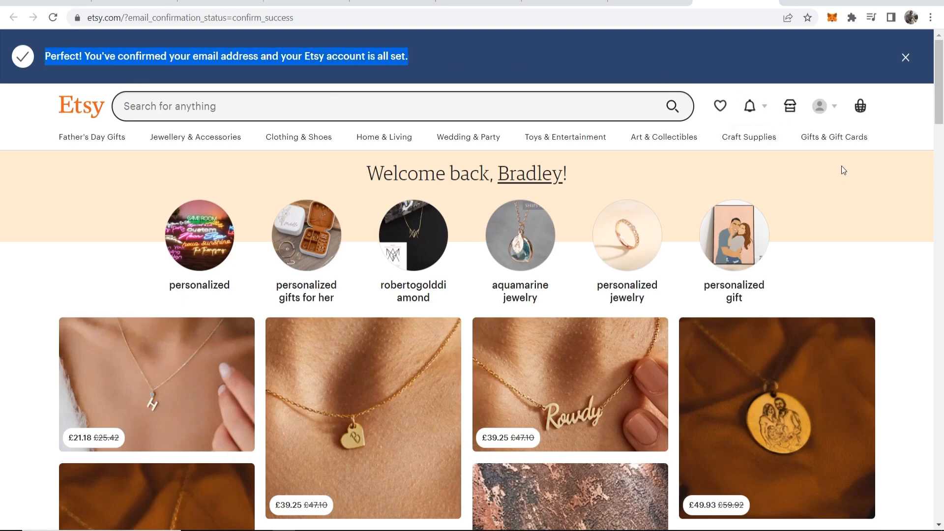
pyautogui.click(899, 155)
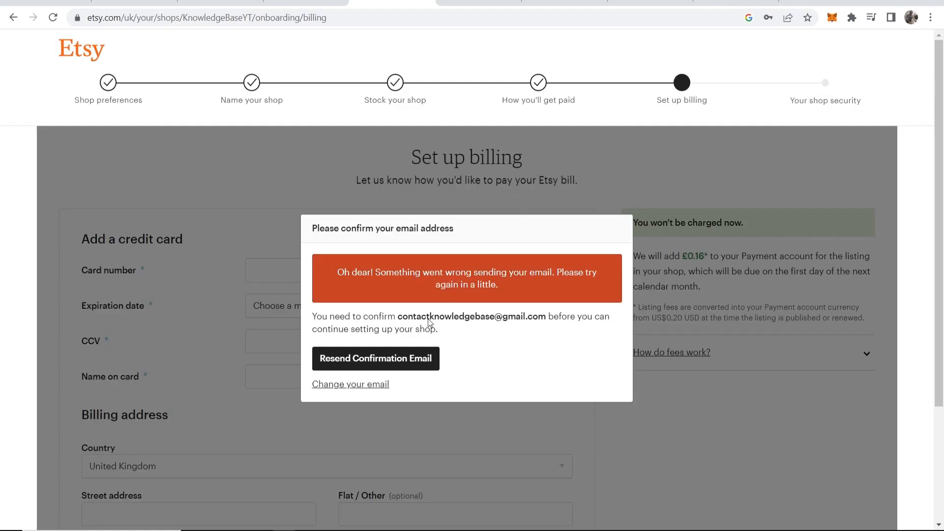
pyautogui.scroll(-3, 393, 297)
pyautogui.scroll(3, 389, 289)
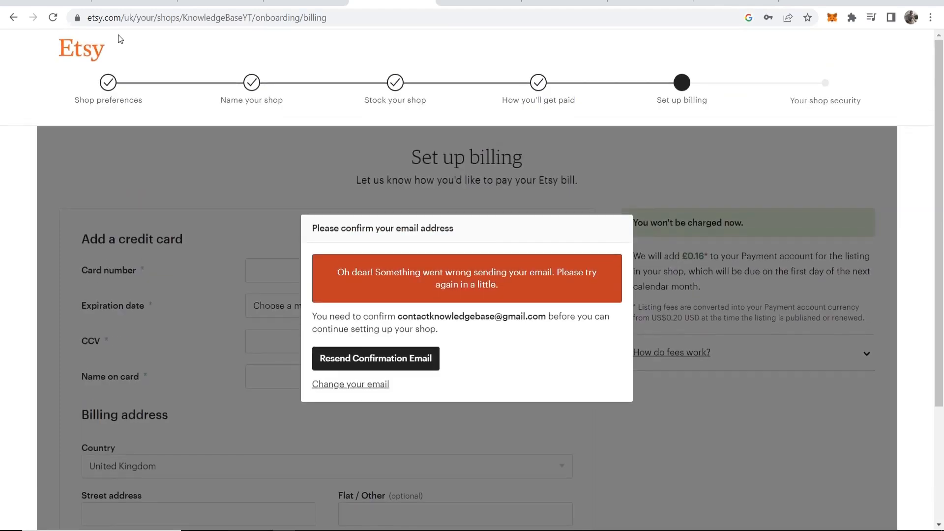
# - Reload the billing page, review the US$0.20 listing fee note, and save the billing details
pyautogui.click(59, 20)
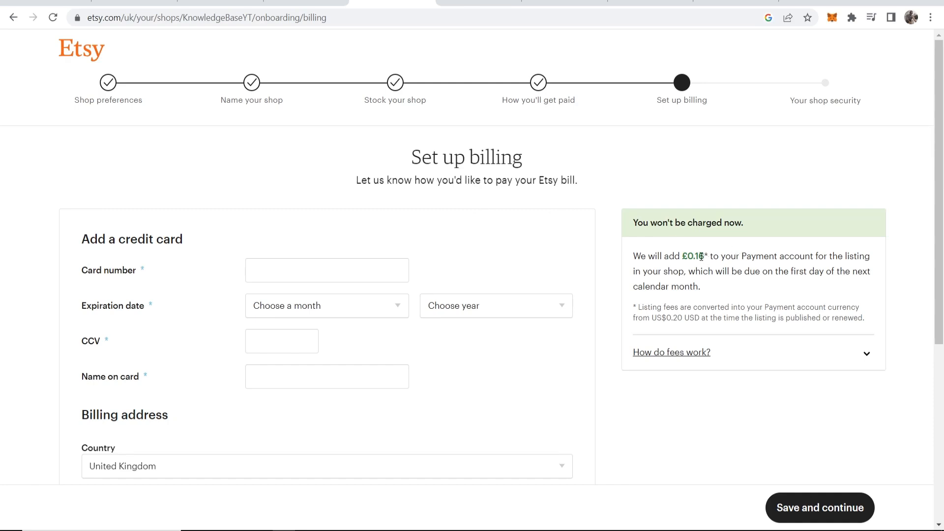
pyautogui.moveTo(700, 257); pyautogui.dragTo(682, 257)
pyautogui.click(743, 268)
pyautogui.moveTo(682, 317); pyautogui.dragTo(672, 318)
pyautogui.click(688, 326)
pyautogui.scroll(-1, 374, 289)
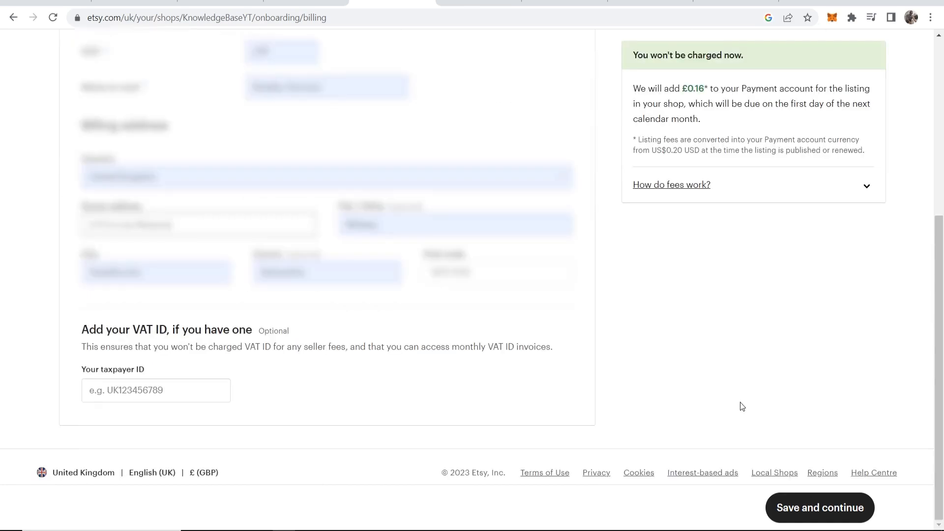
pyautogui.click(814, 509)
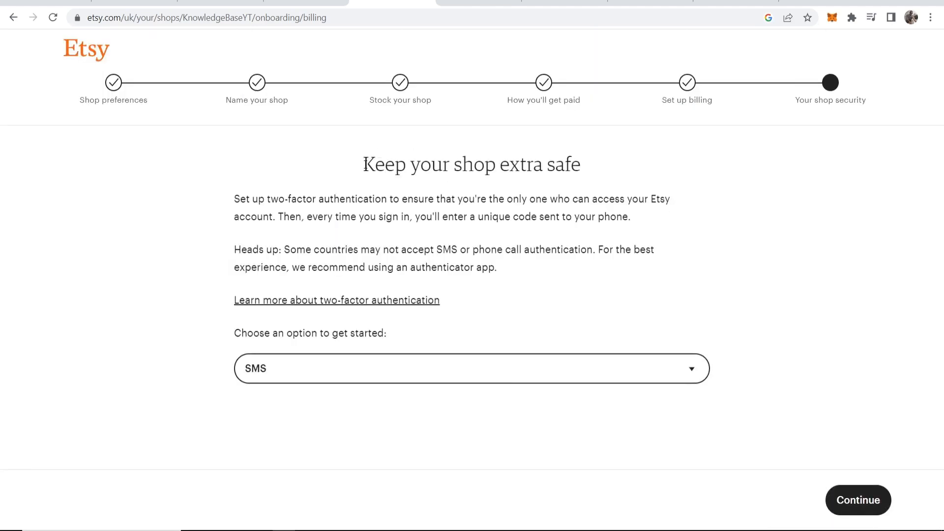
# - Choose SMS as the two-factor authentication method and continue
pyautogui.moveTo(364, 164); pyautogui.dragTo(594, 164)
pyautogui.click(432, 163)
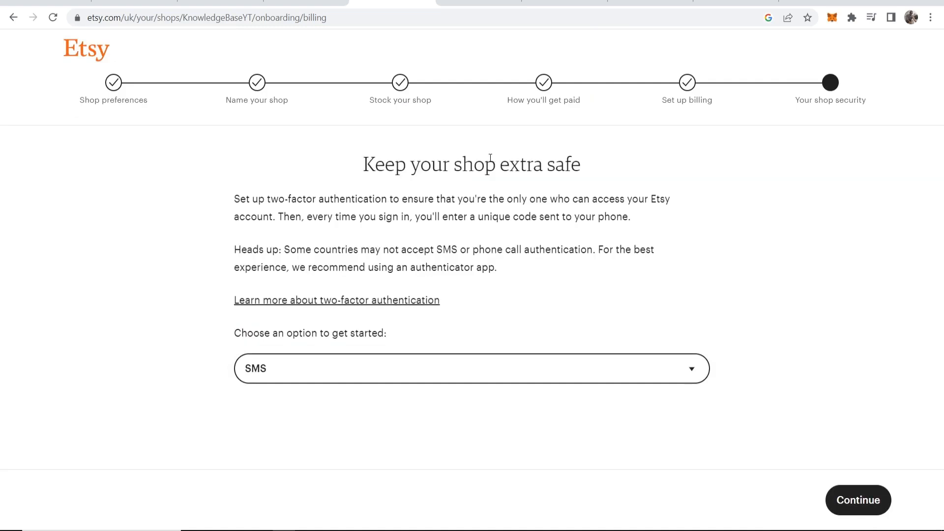
pyautogui.click(288, 381)
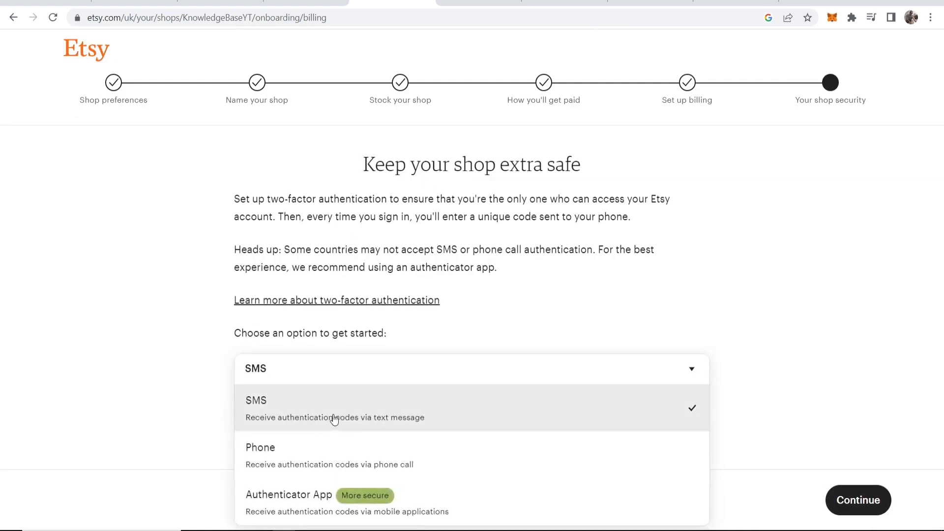
pyautogui.click(297, 415)
pyautogui.click(858, 500)
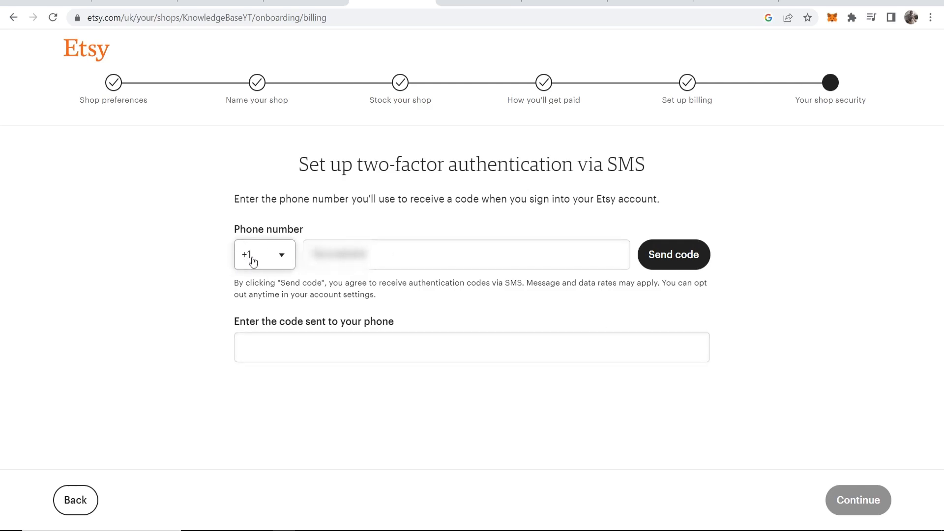
# - Send an SMS verification code, enter it, and open the new shop's Shop Manager dashboard
pyautogui.click(671, 257)
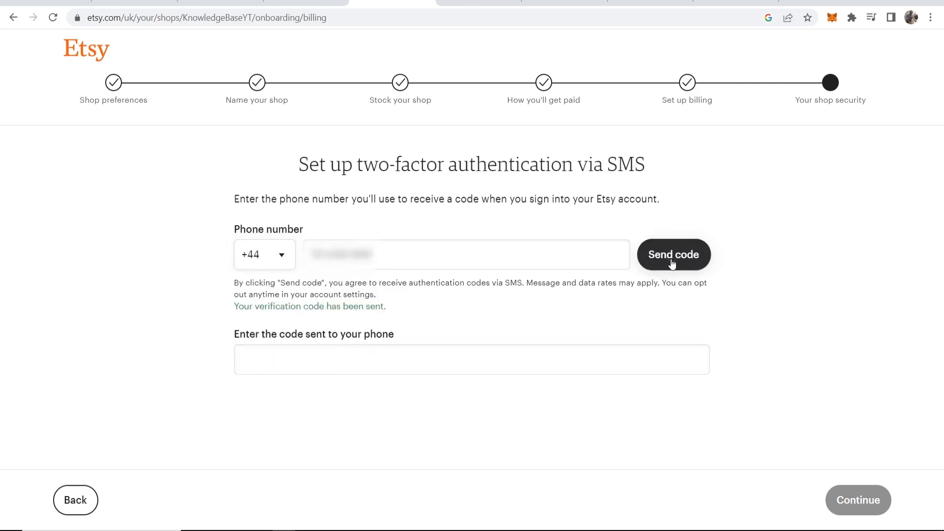
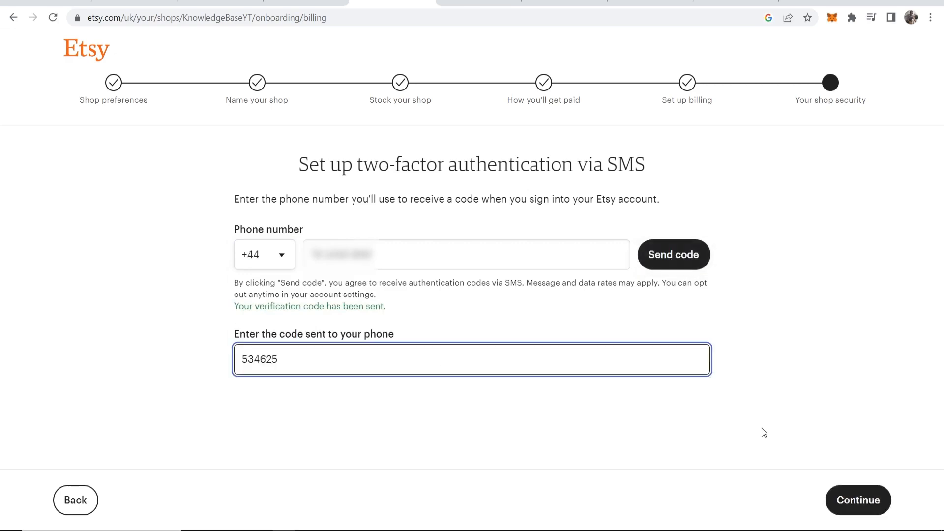
pyautogui.click(858, 500)
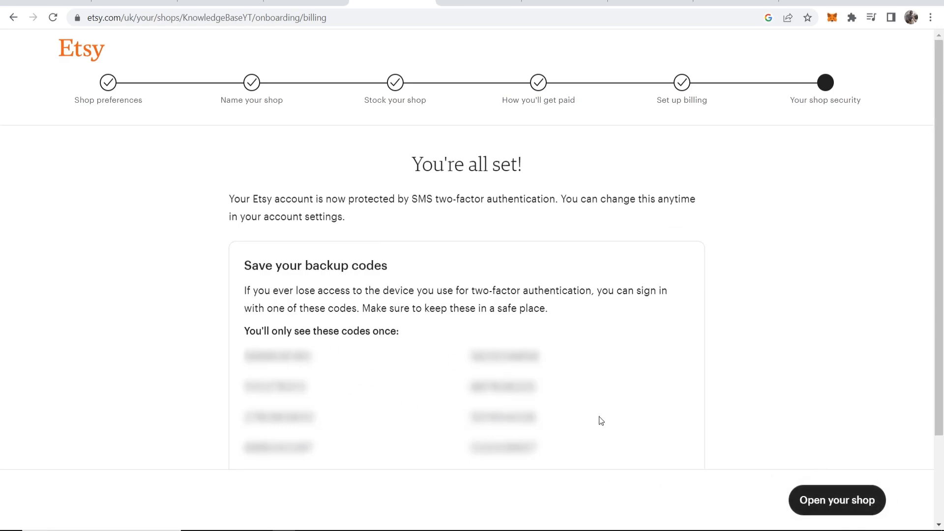
pyautogui.click(830, 505)
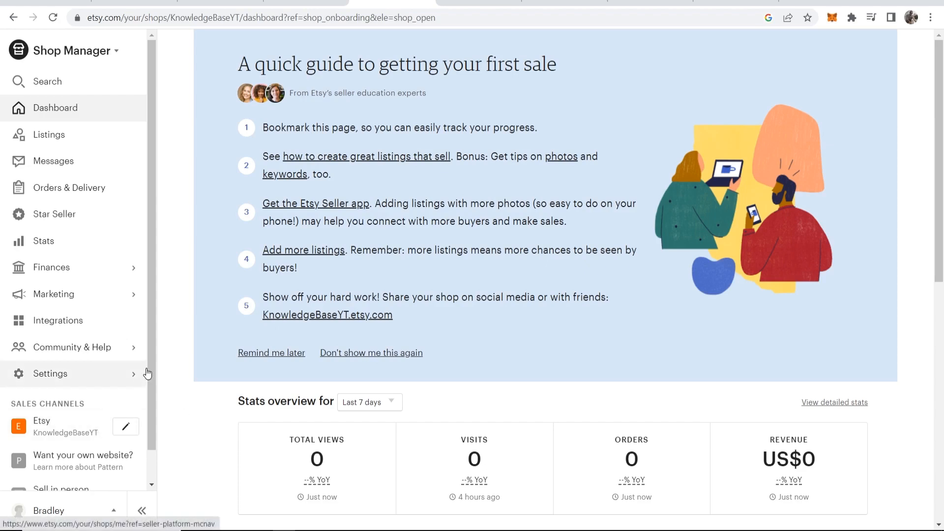
# - View the KnowledgeBaseYT shop page, then return to Shop Manager and open the active listings
pyautogui.scroll(-1, 84, 249)
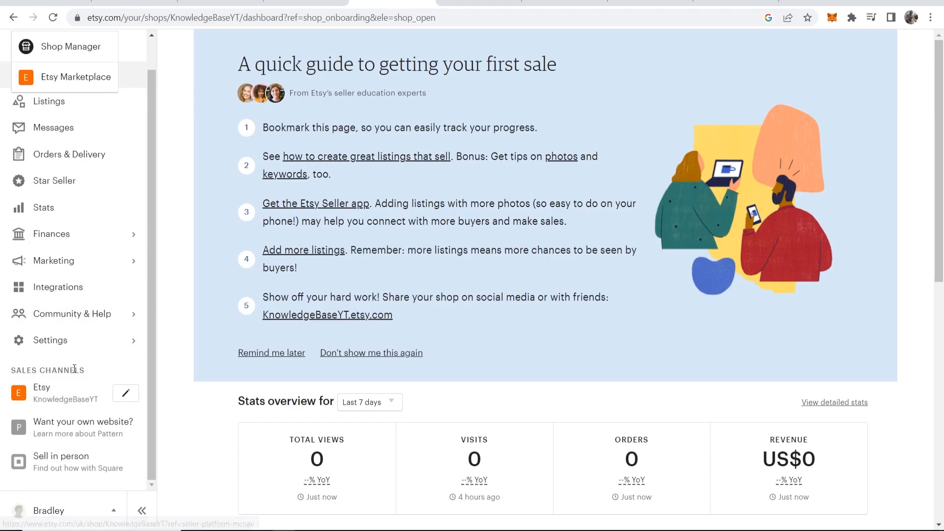
pyautogui.click(55, 400)
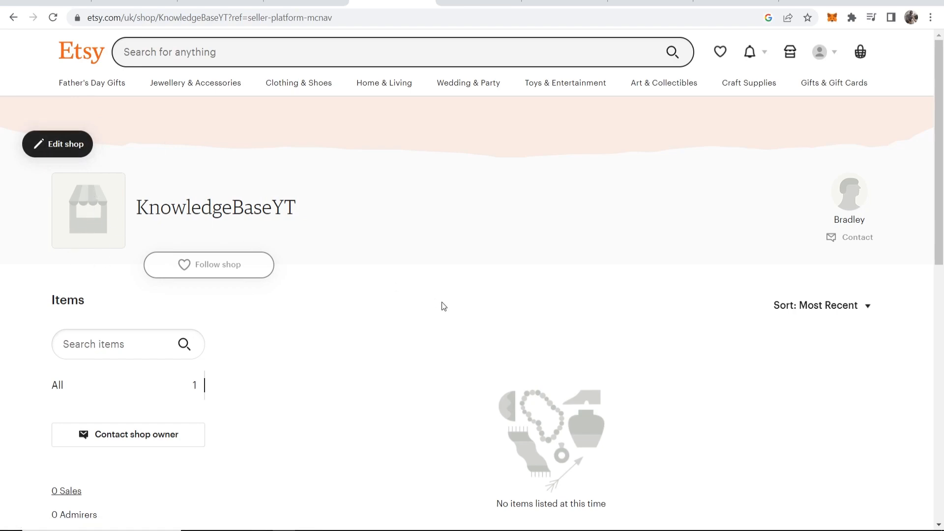
pyautogui.scroll(-1, 469, 325)
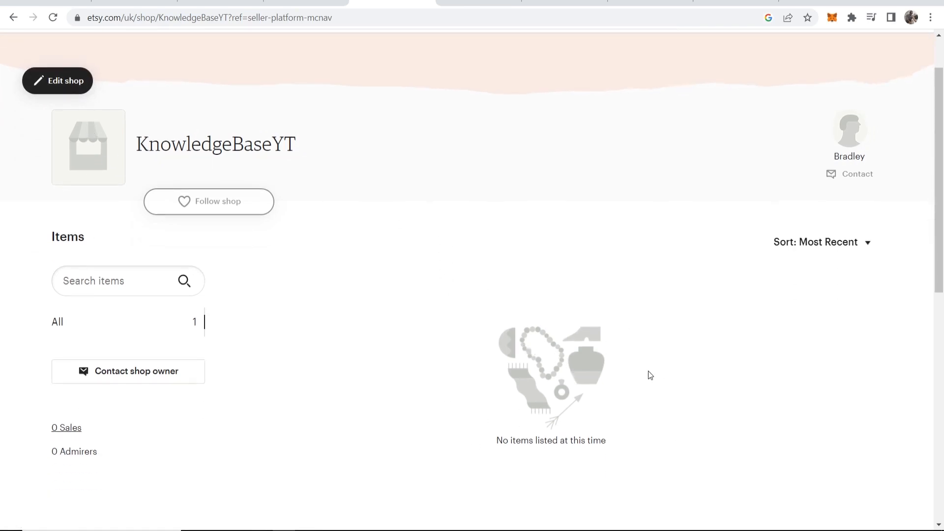
pyautogui.hotkey('alt', 'Left')
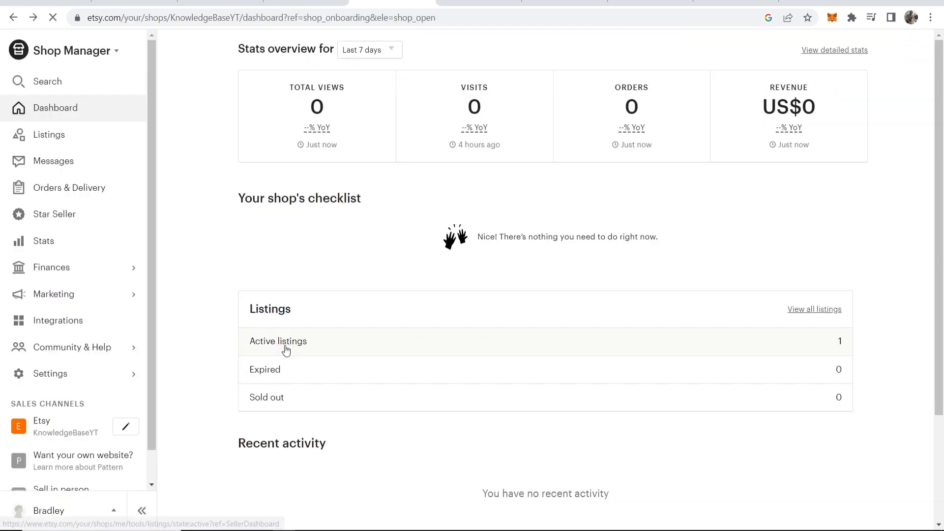
pyautogui.click(274, 345)
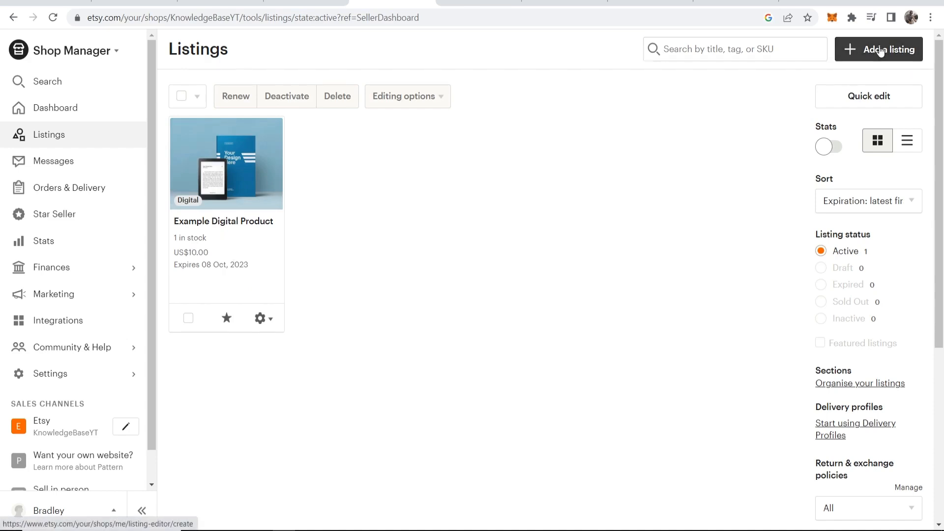
# - Review the Example Digital Product listing live on Etsy, then close that tab to return to Listings
pyautogui.click(265, 320)
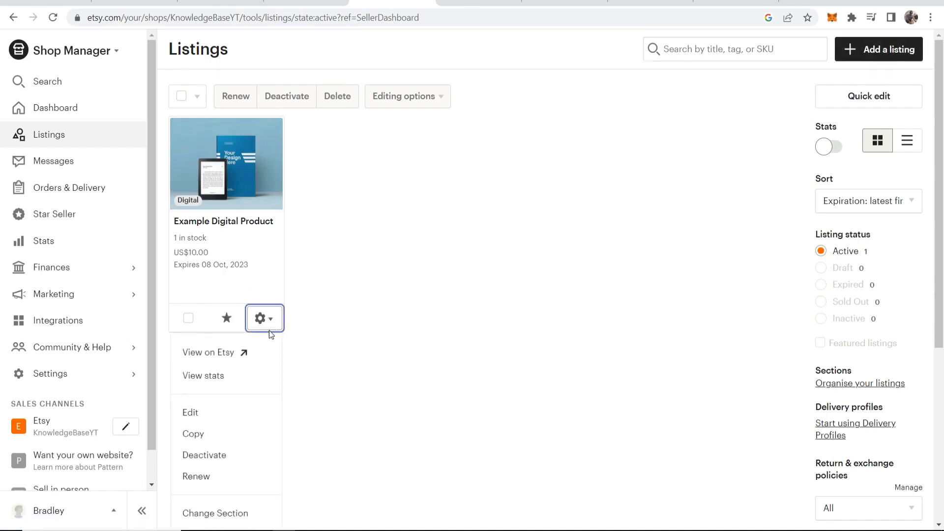
pyautogui.click(222, 359)
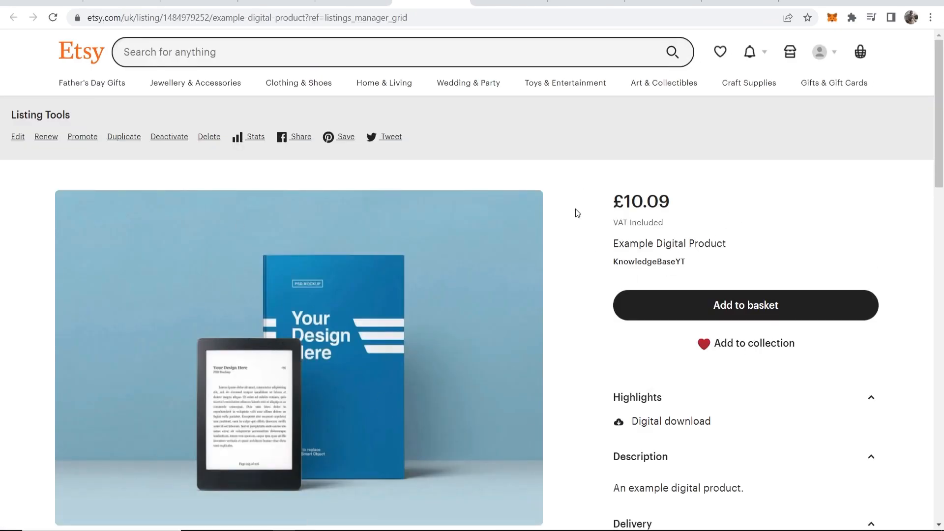
pyautogui.scroll(-1, 691, 396)
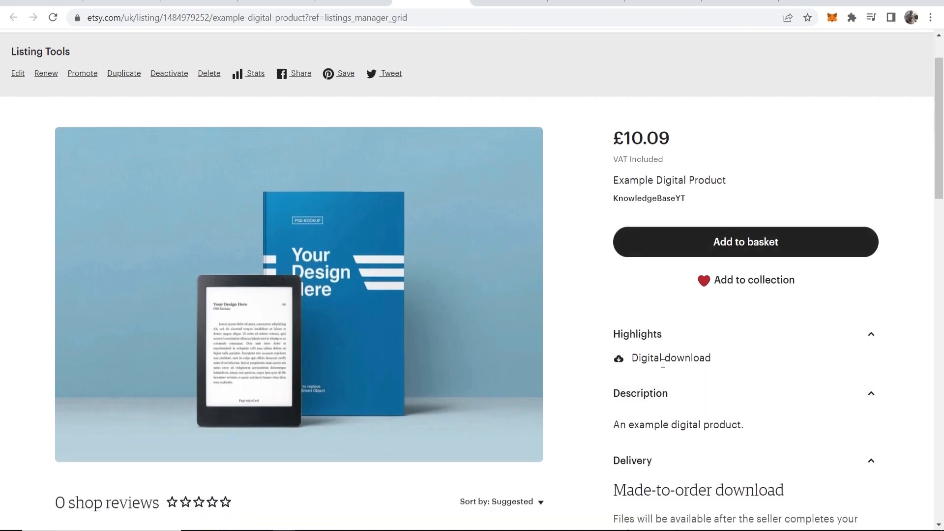
pyautogui.scroll(-1, 693, 361)
pyautogui.scroll(-1, 695, 363)
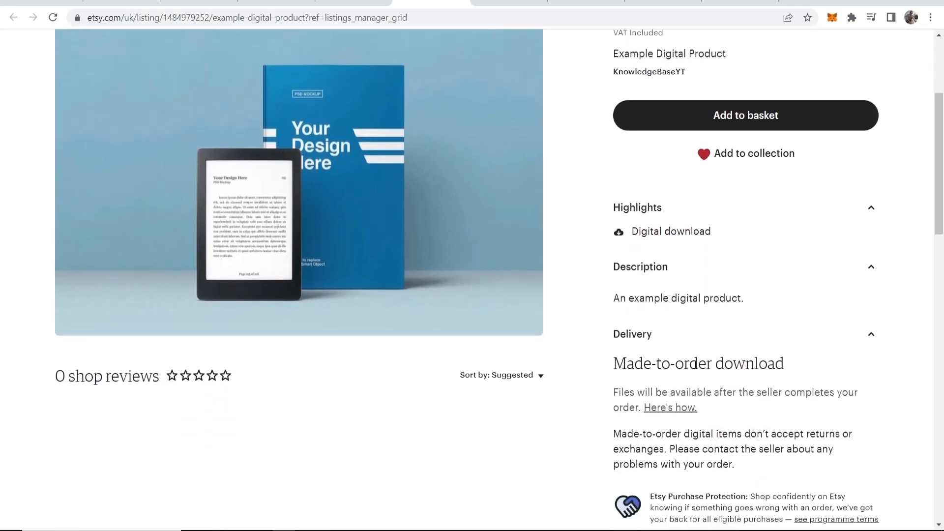
pyautogui.scroll(3, 695, 363)
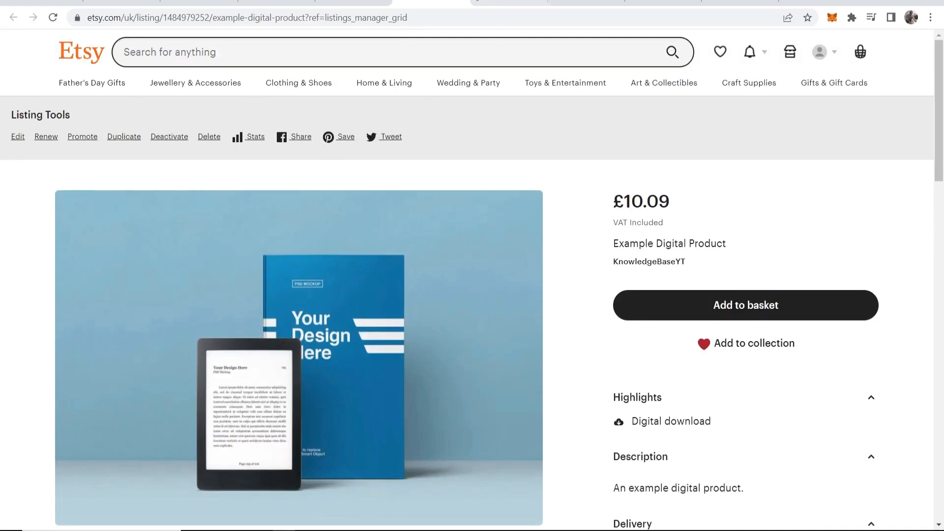
pyautogui.click(461, 2)
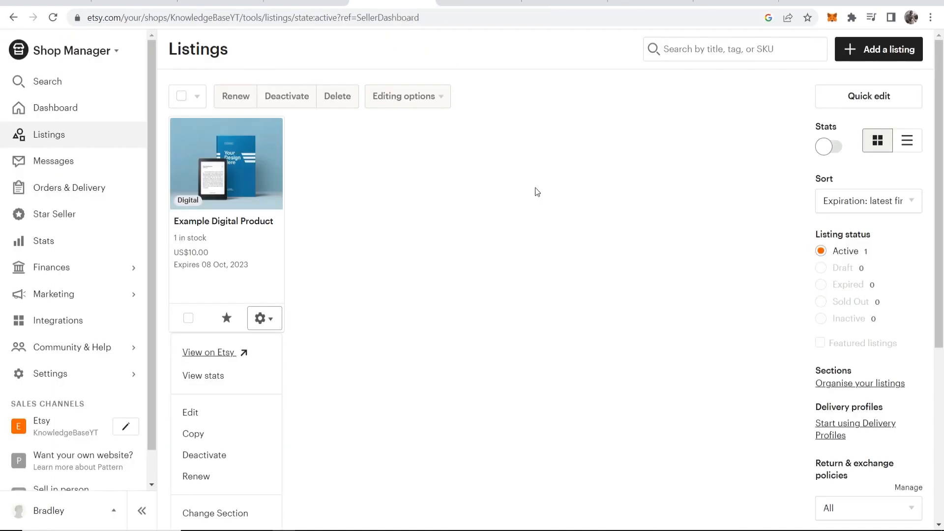